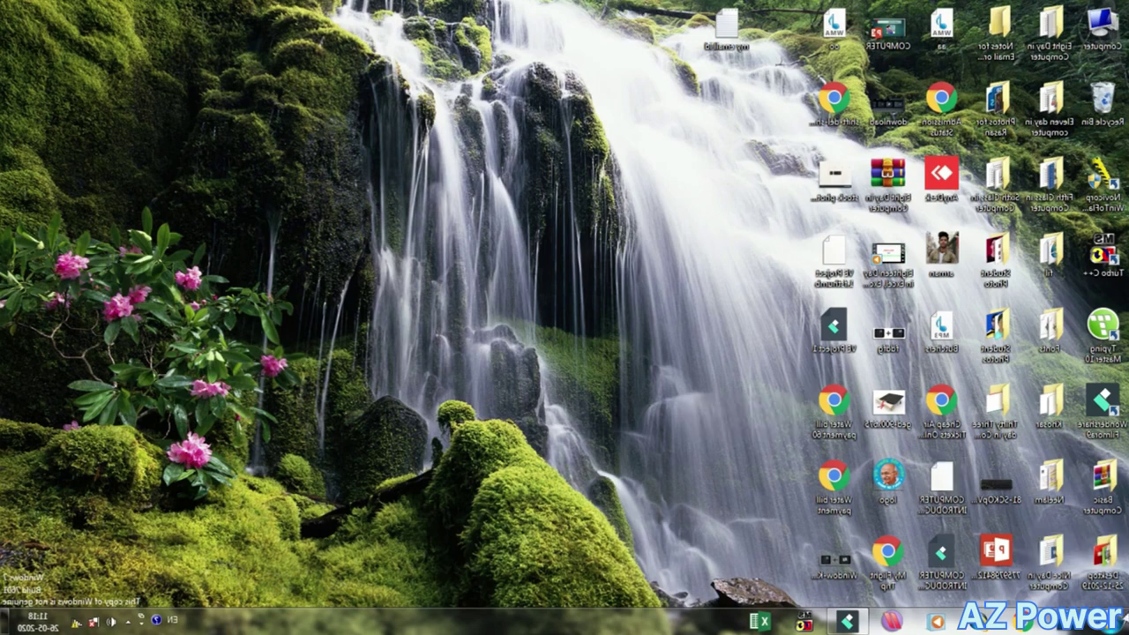
Step: Open the Paint program from the Windows Accessories
left_click(1118, 626)
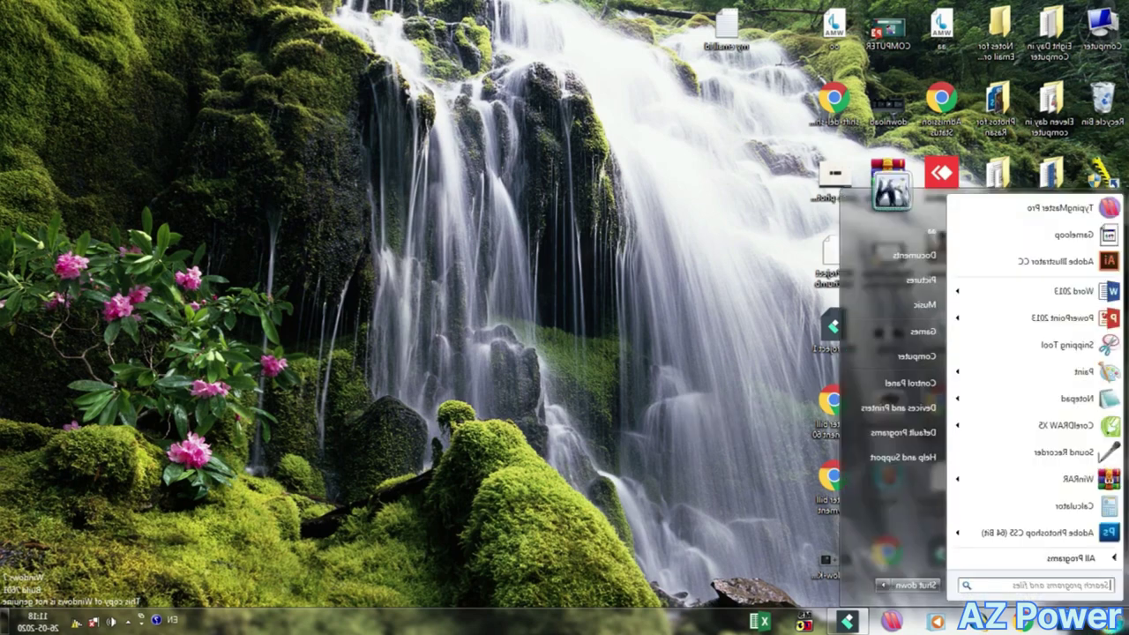
left_click(1059, 561)
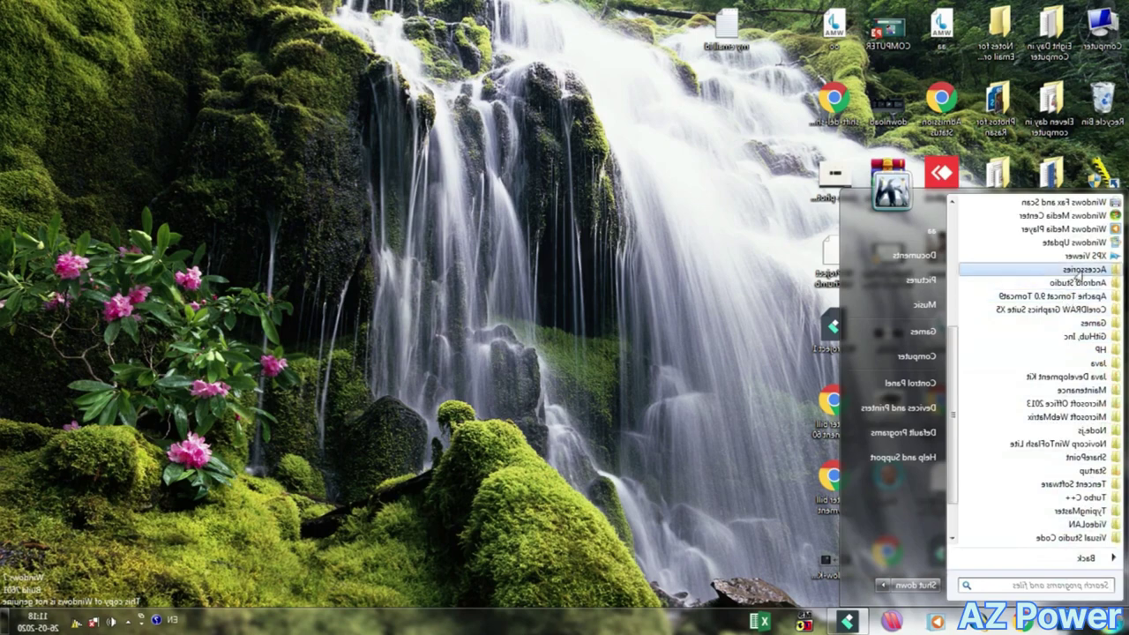
left_click(1078, 269)
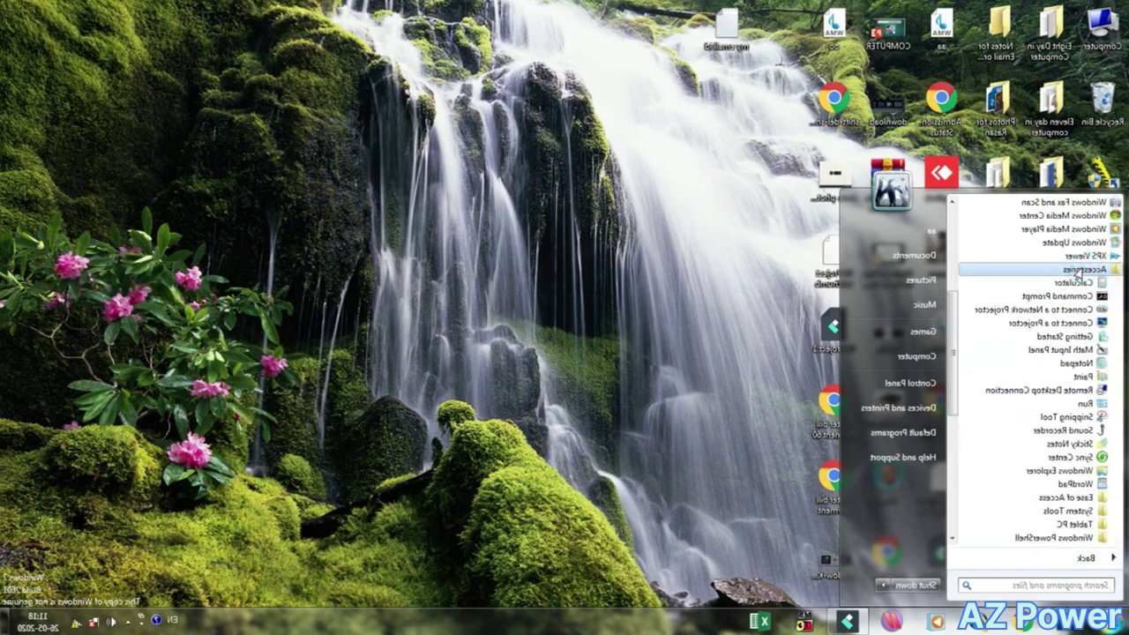
left_click(1079, 377)
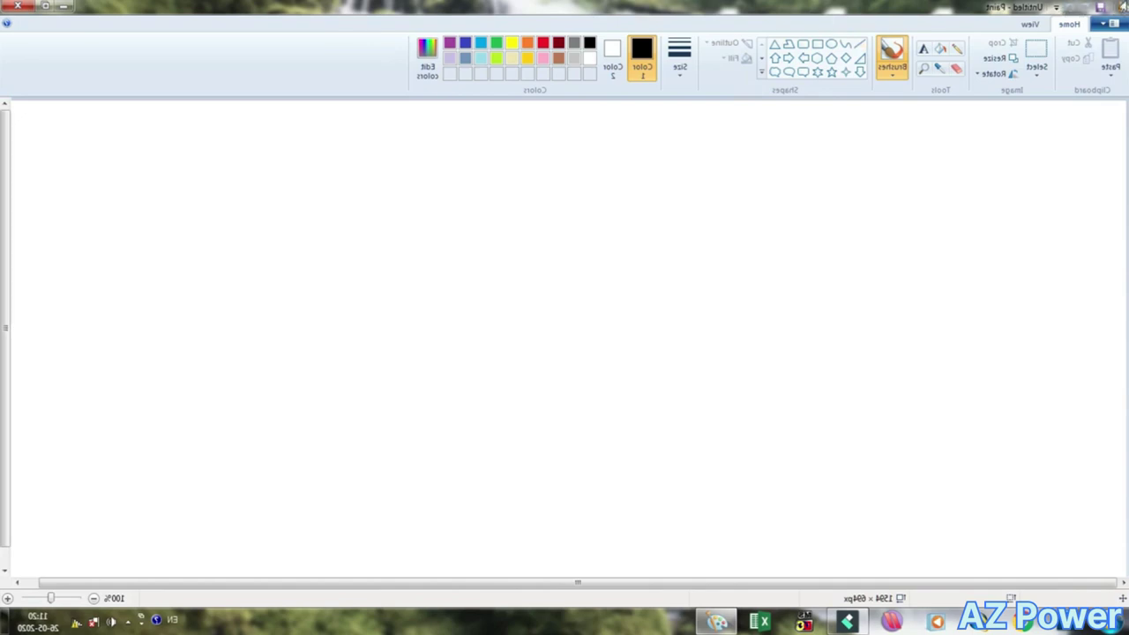
Step: Restore the Paint window to a smaller size and maximize it again
left_click(1056, 8)
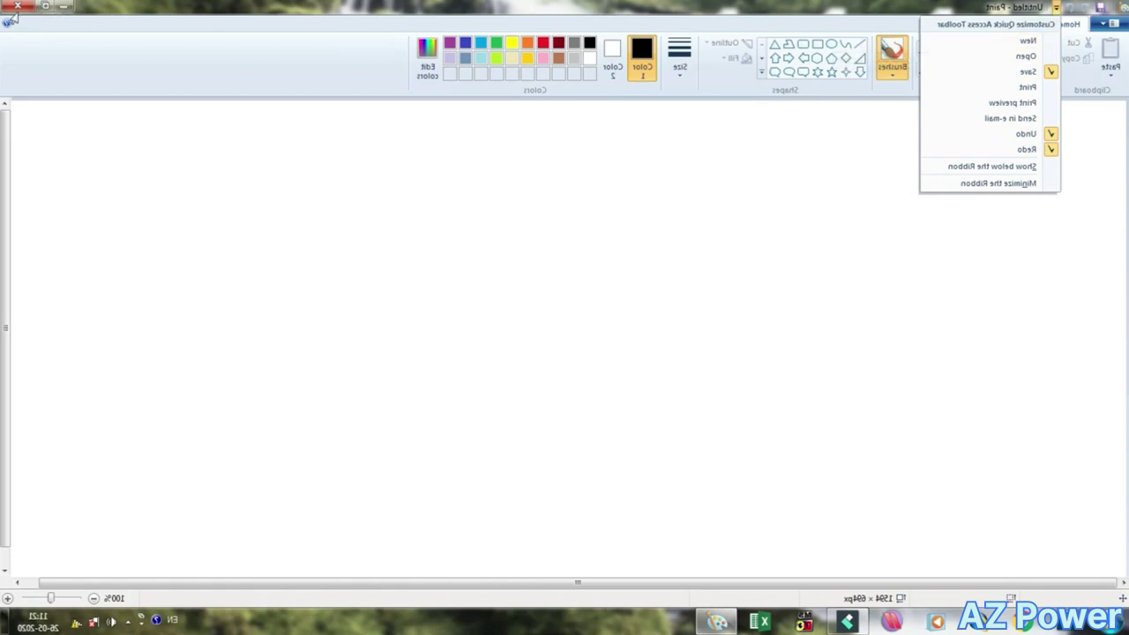
left_click(666, 179)
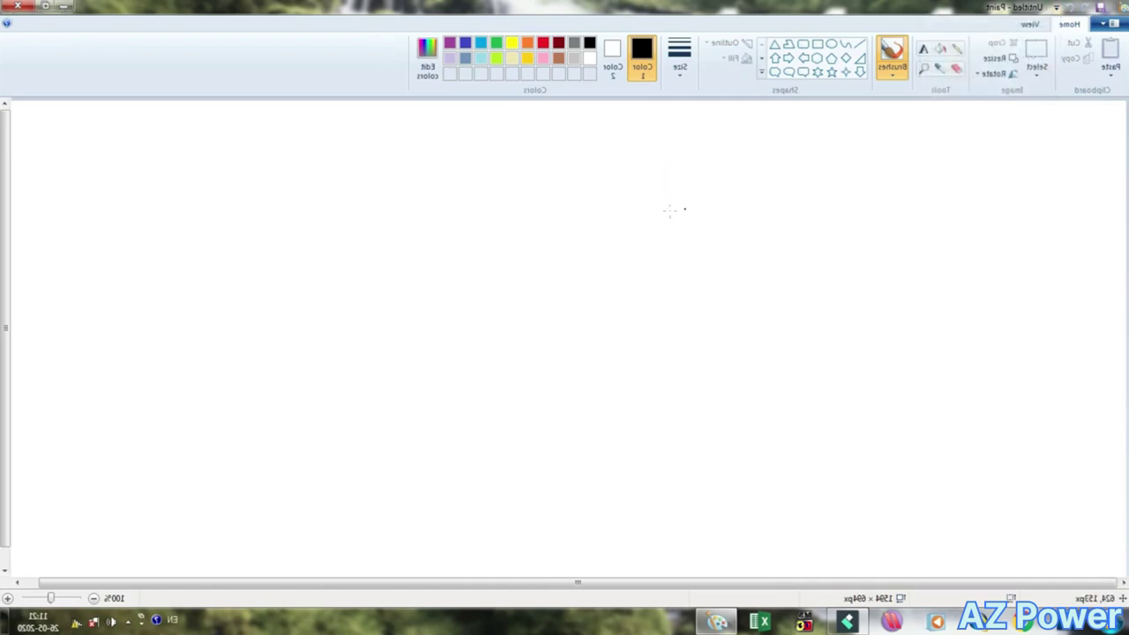
left_click(45, 6)
left_click_drag(544, 177, 624, 99)
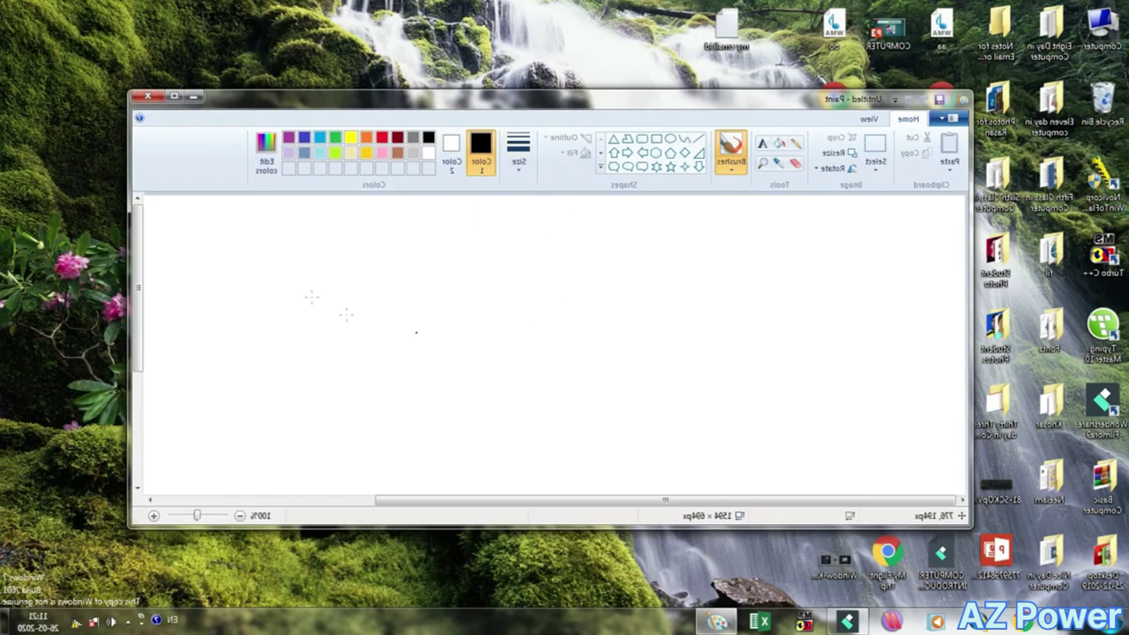
left_click(174, 96)
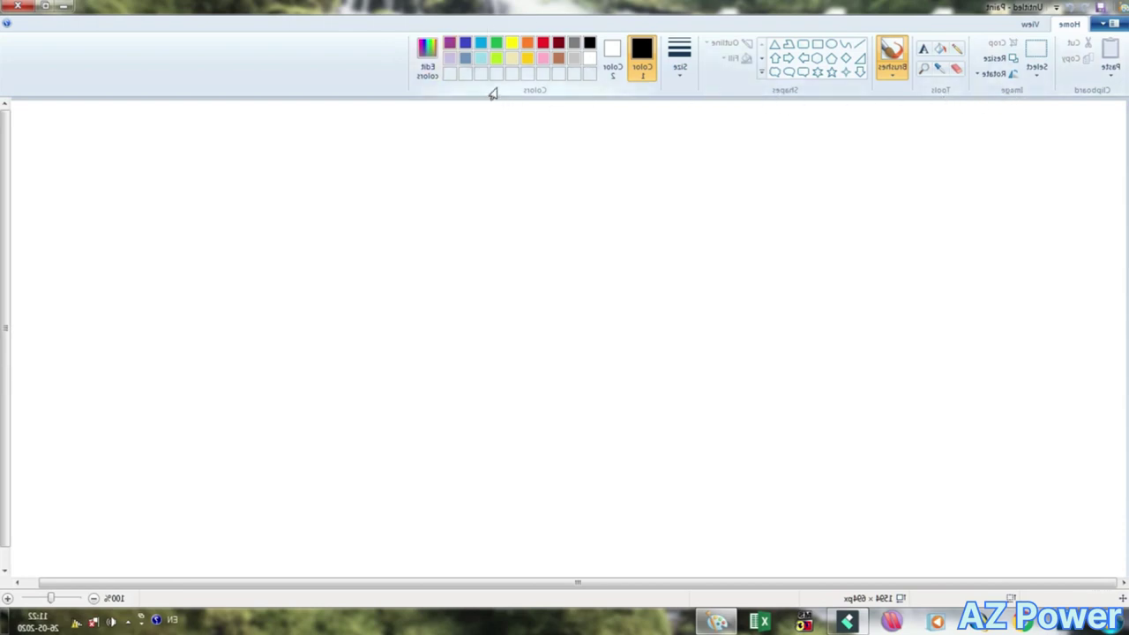
left_click(1027, 25)
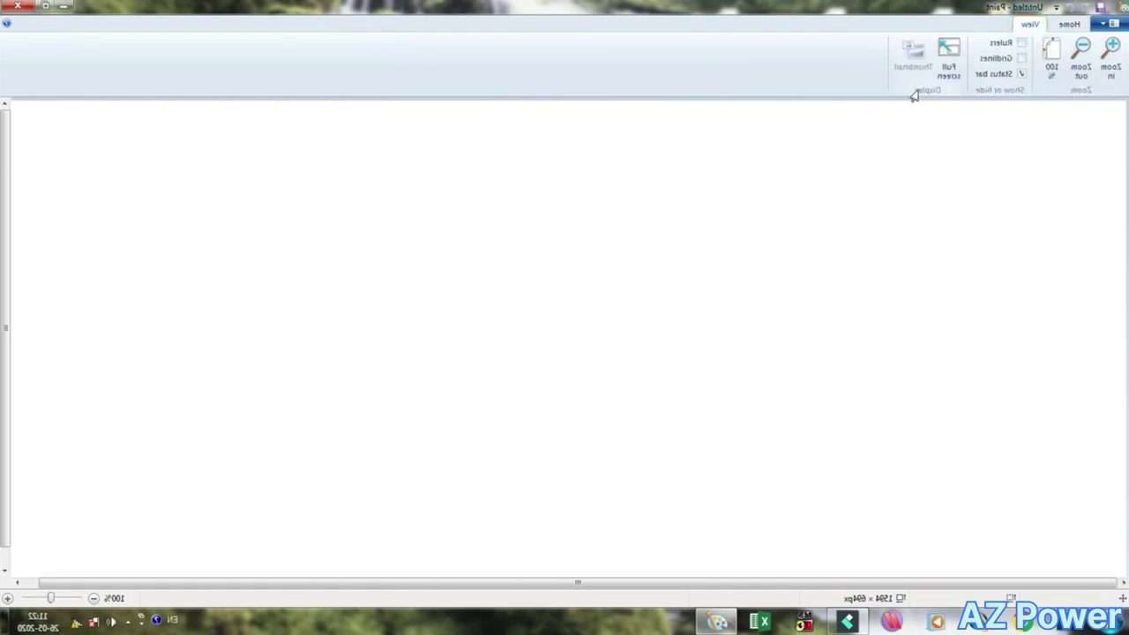
left_click(1067, 25)
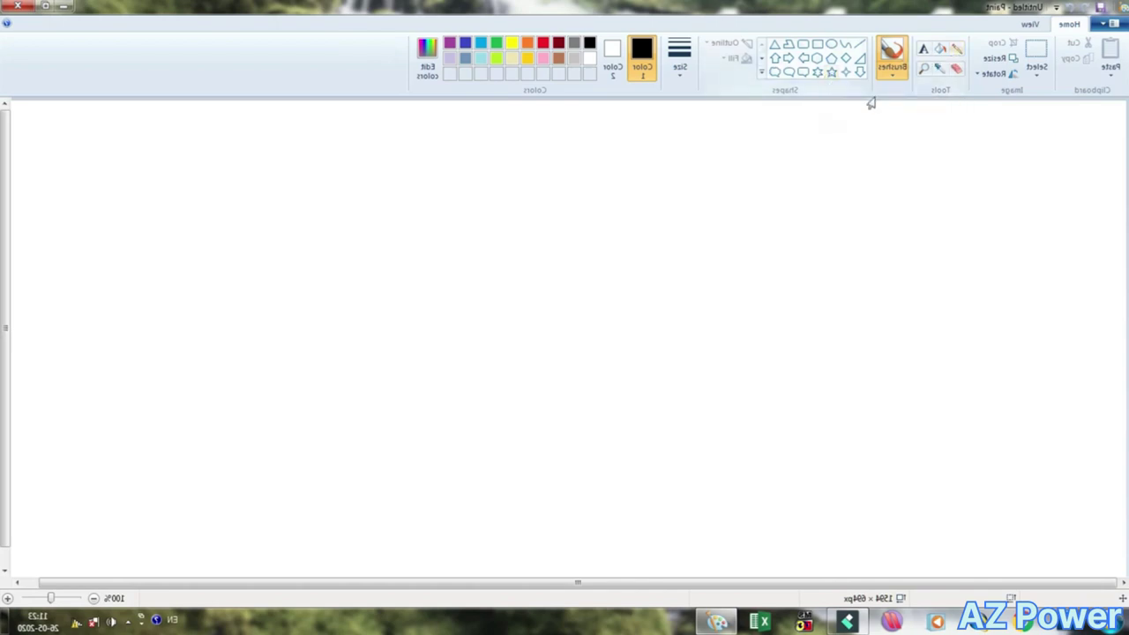
Step: Draw two long wavy black lines, one below the other, across the canvas with the Pencil
left_click(955, 52)
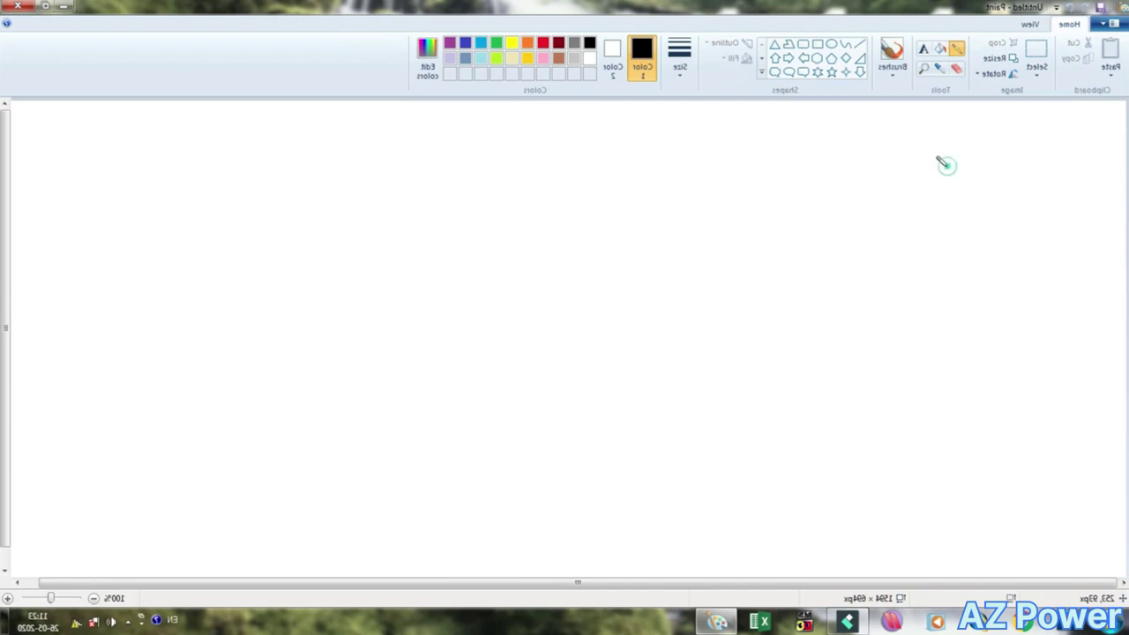
mouse_move(946, 164)
left_mouse_down()
mouse_move(917, 279)
mouse_move(771, 240)
mouse_move(636, 271)
mouse_move(346, 269)
mouse_move(269, 236)
left_mouse_up()
mouse_move(967, 296)
left_mouse_down()
mouse_move(813, 351)
mouse_move(463, 352)
mouse_move(264, 320)
left_mouse_up()
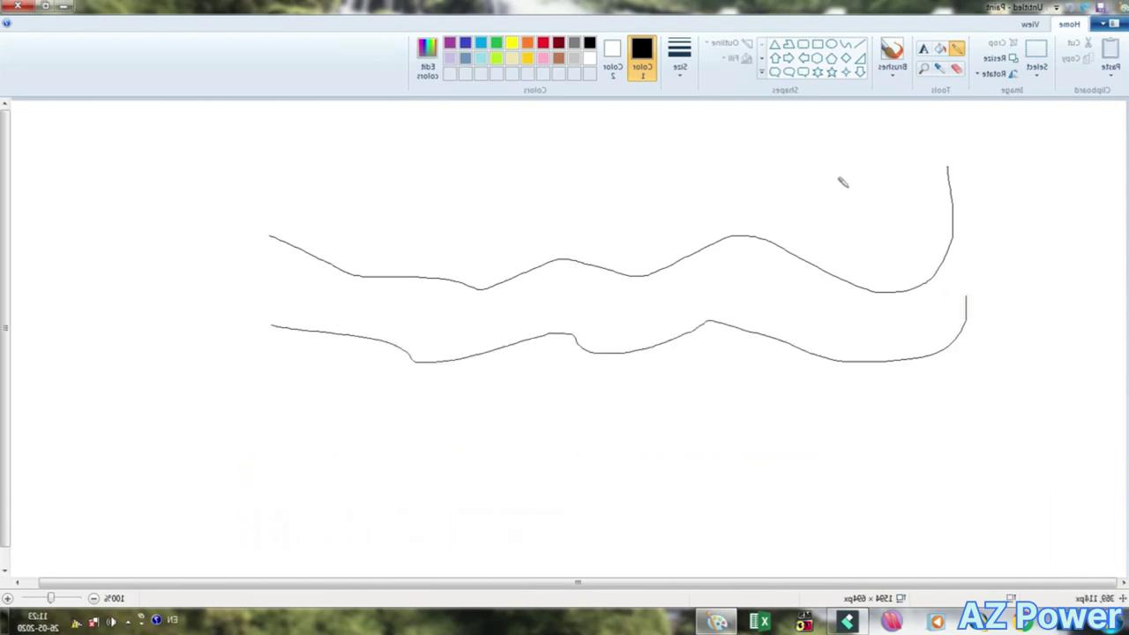
Step: Erase several short gaps along both wavy pencil lines with the Eraser at its default size
left_click(954, 72)
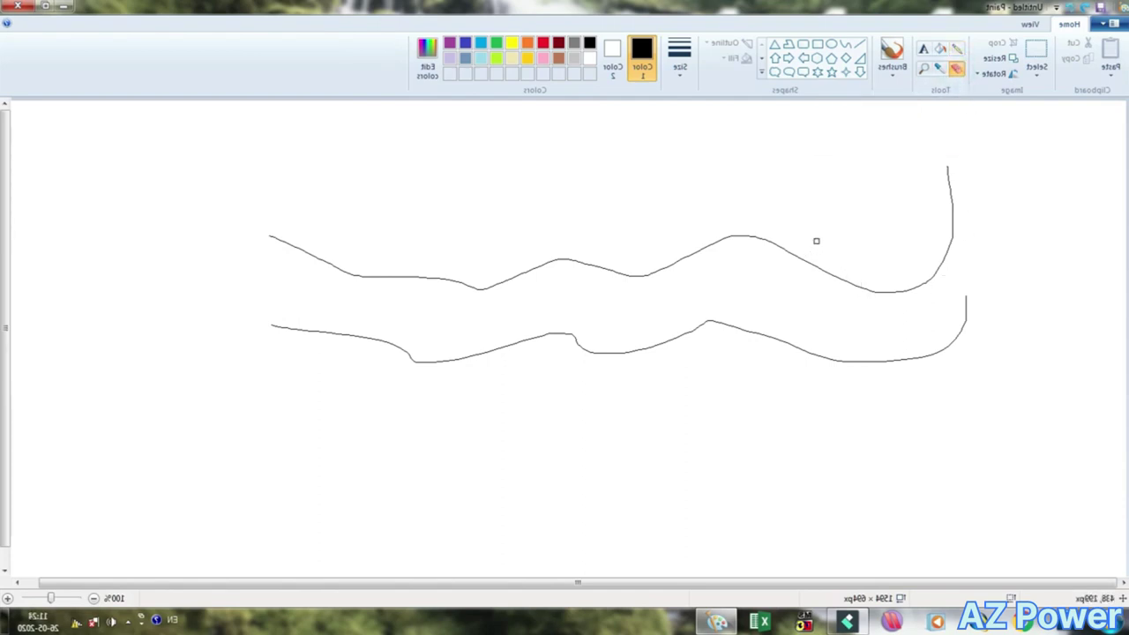
left_click_drag(816, 240, 822, 259)
mouse_move(320, 284)
left_mouse_down()
mouse_move(402, 281)
mouse_move(471, 297)
left_mouse_up()
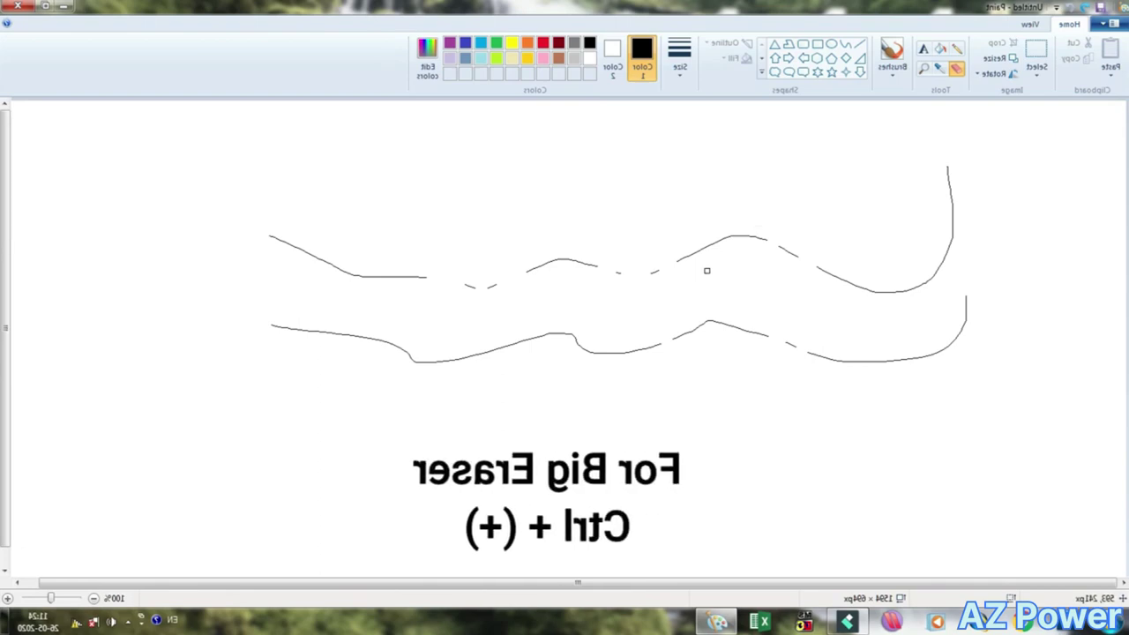
Step: Enlarge the Eraser and erase most of both wavy lines, leaving only a few fragments
key("ctrl+plus")
key("ctrl+plus")
key("ctrl+plus")
key("ctrl+plus")
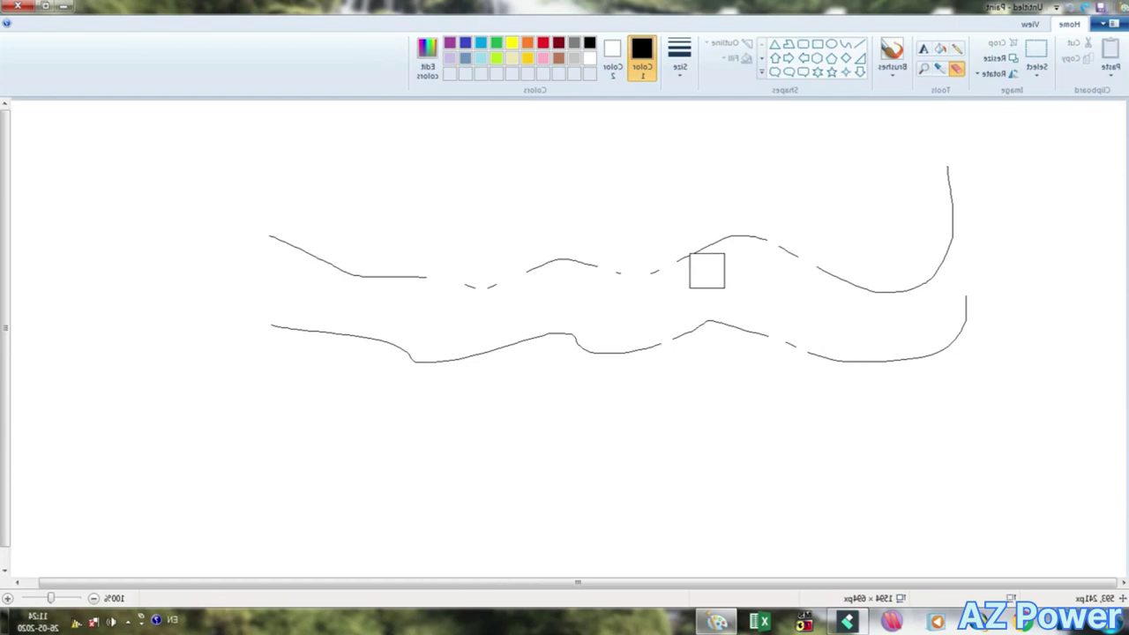
key("ctrl+minus")
key("ctrl+minus")
key("ctrl+minus")
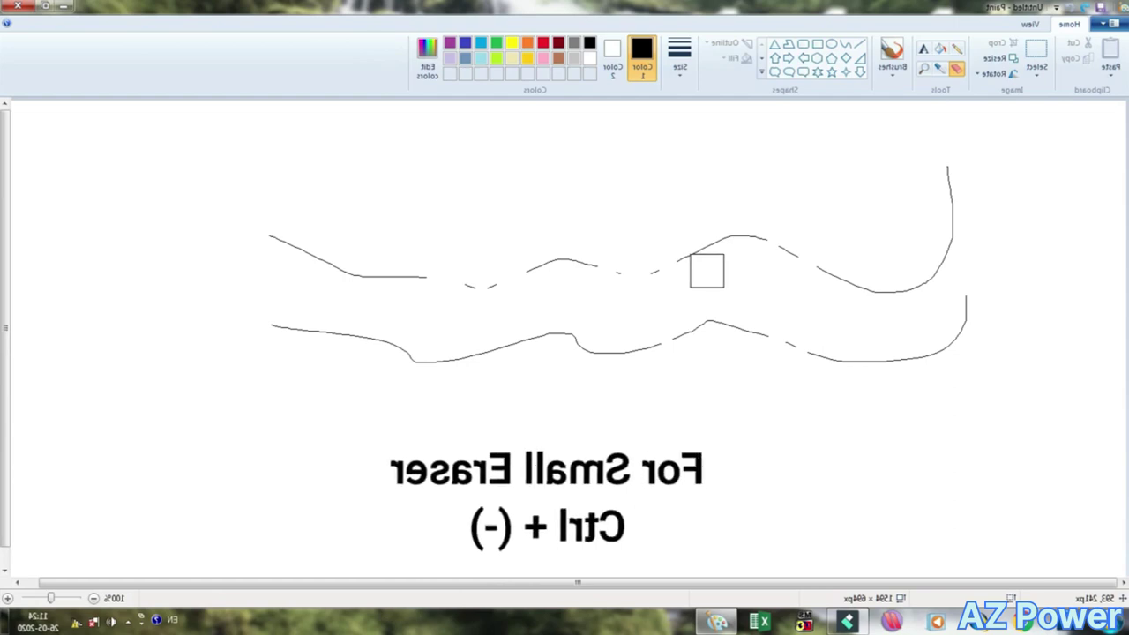
key("ctrl+plus")
key("ctrl+plus")
key("ctrl+plus")
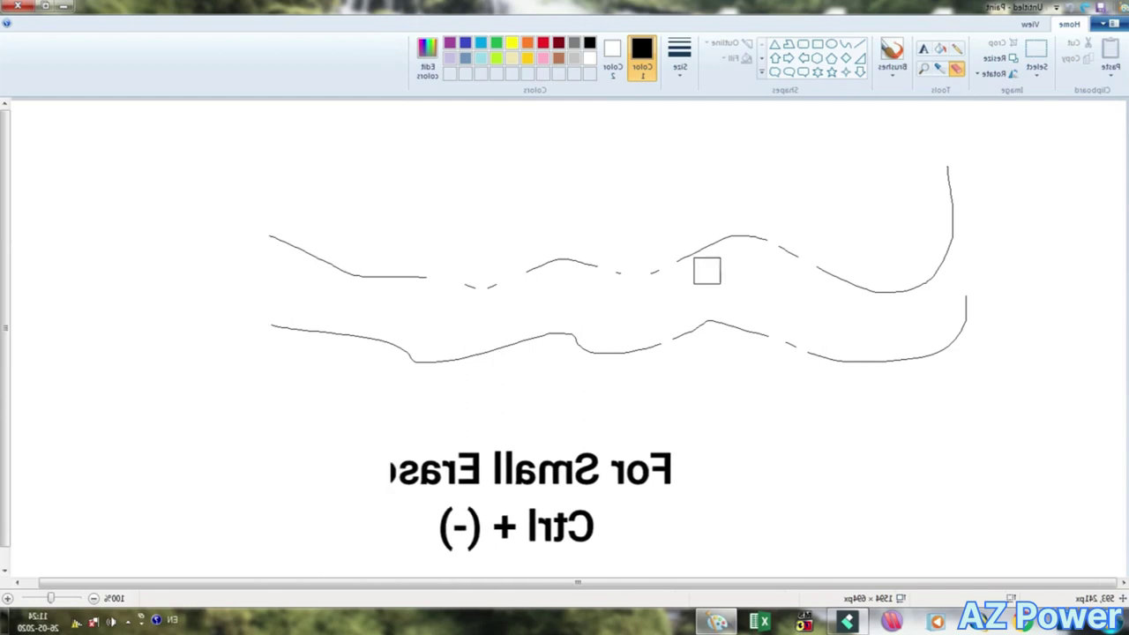
mouse_move(706, 270)
left_mouse_down()
mouse_move(820, 266)
mouse_move(854, 295)
mouse_move(887, 298)
mouse_move(681, 249)
mouse_move(620, 266)
mouse_move(485, 273)
mouse_move(336, 275)
mouse_move(253, 254)
mouse_move(235, 302)
mouse_move(370, 337)
mouse_move(498, 324)
mouse_move(770, 326)
mouse_move(959, 341)
mouse_move(976, 284)
mouse_move(917, 279)
mouse_move(949, 199)
mouse_move(929, 208)
mouse_move(957, 237)
left_mouse_up()
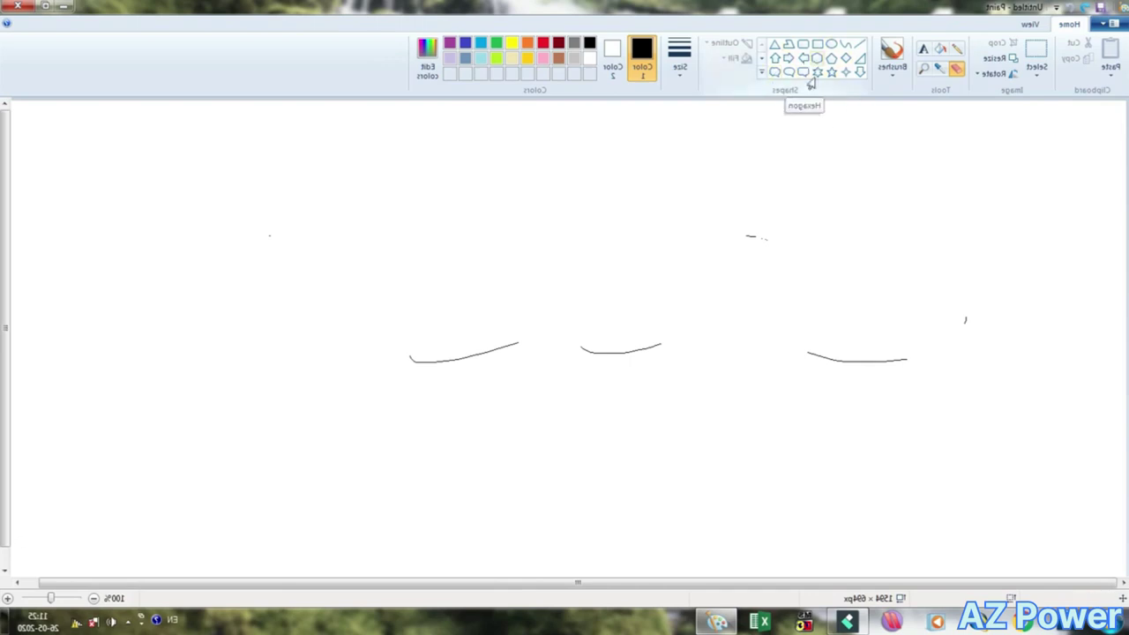
Step: Draw a row of three shapes across the upper canvas: a rectangle about 149 × 152 px, a cloud callout, and an oval callout about 222 × 168 px
left_click(818, 44)
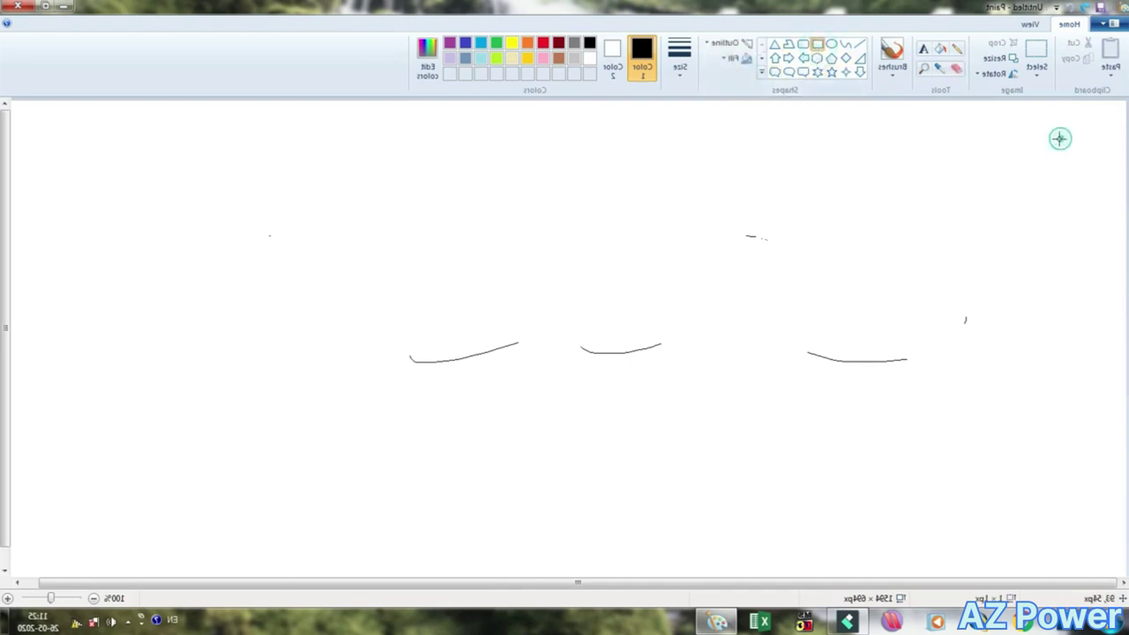
left_click_drag(1059, 138, 955, 246)
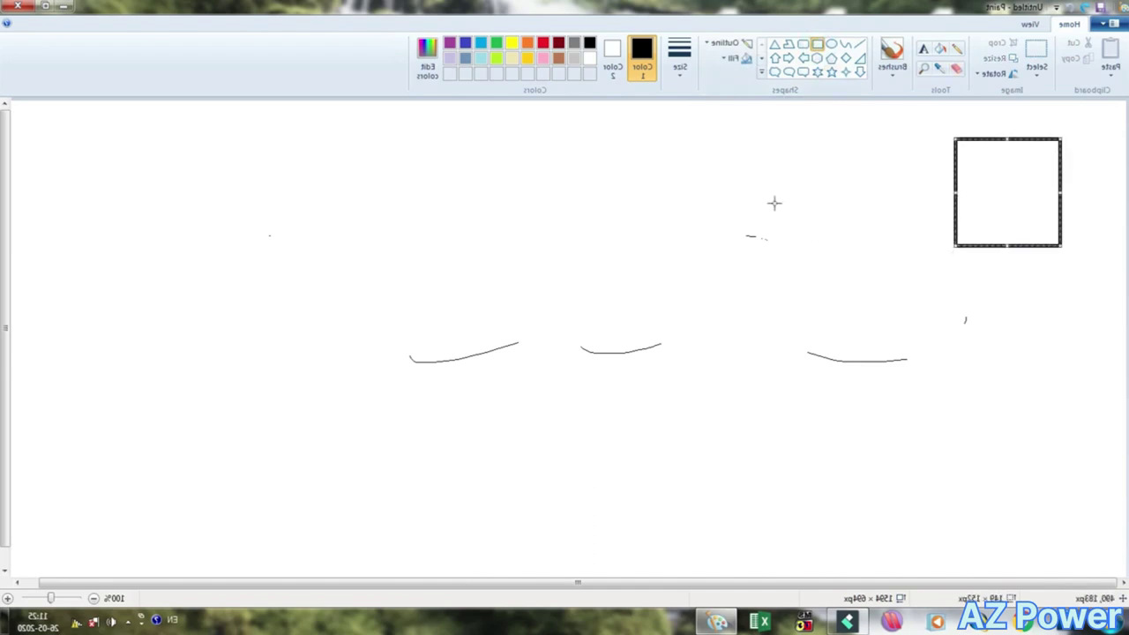
left_click(774, 72)
left_click_drag(882, 140, 776, 250)
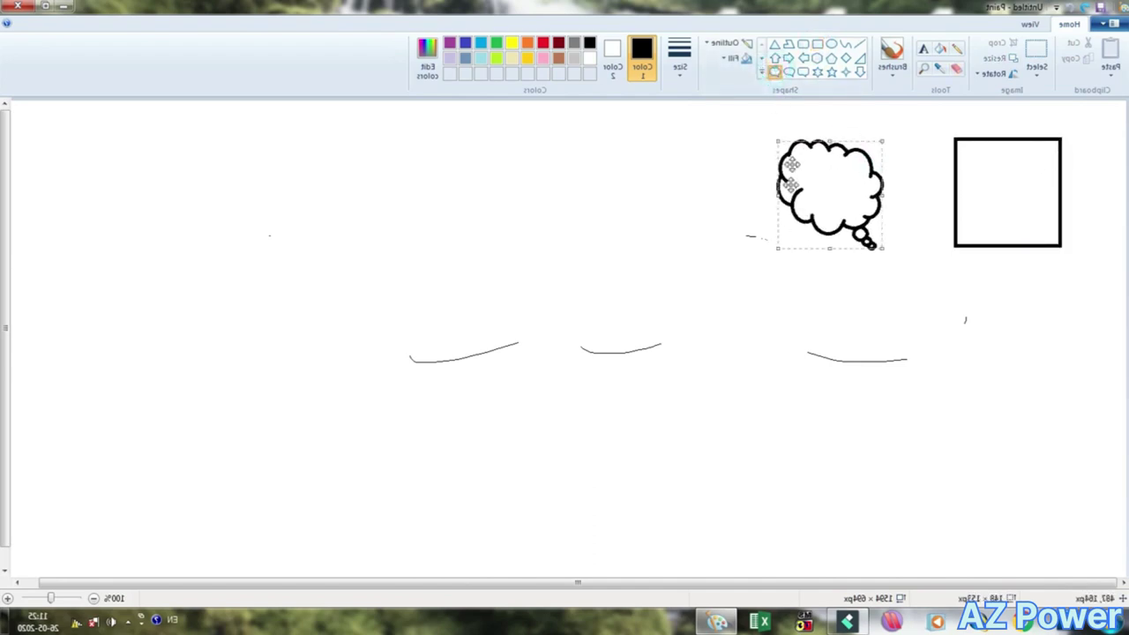
left_click(788, 72)
left_click_drag(658, 159, 500, 278)
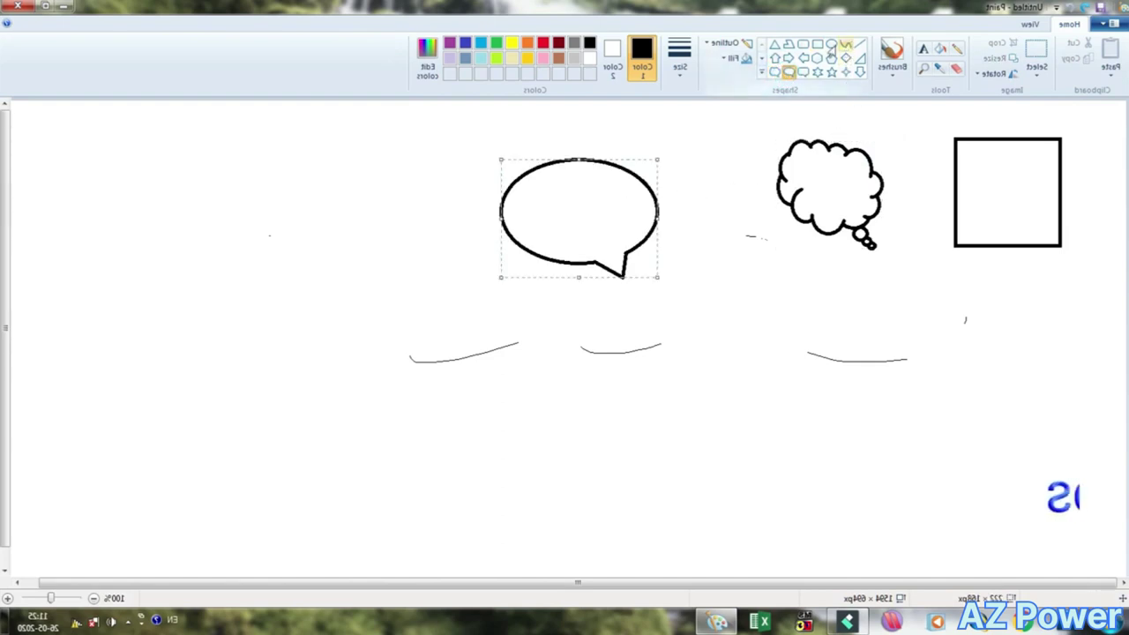
Step: Draw an S-shaped curve about 230 px wide below the rectangle, bending it in two opposite directions
left_click(844, 45)
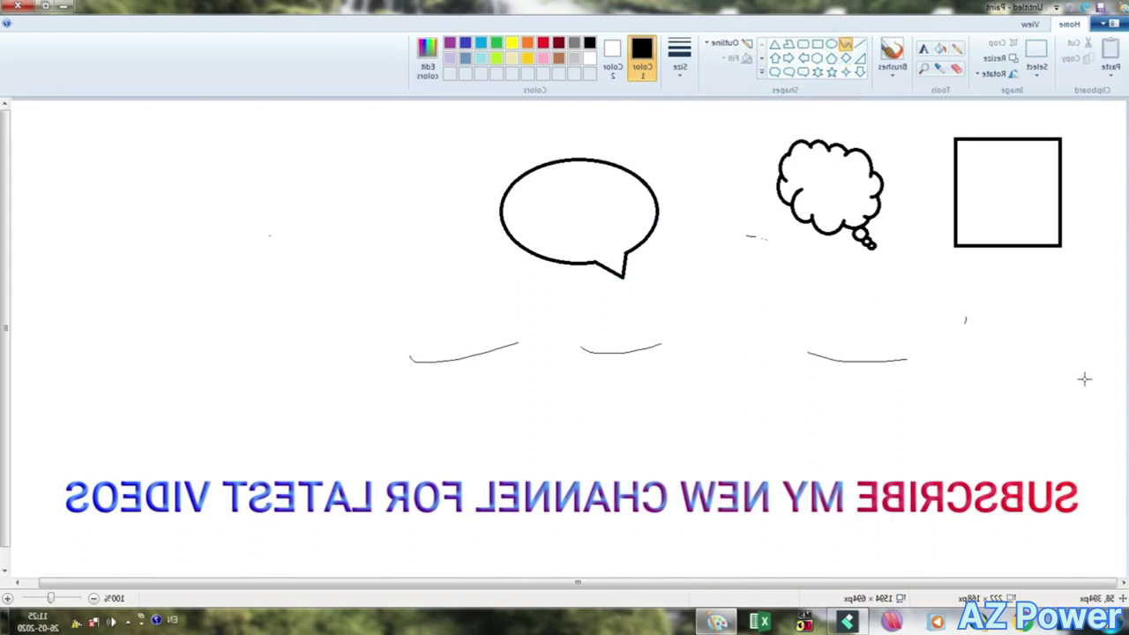
left_click_drag(1084, 379, 922, 327)
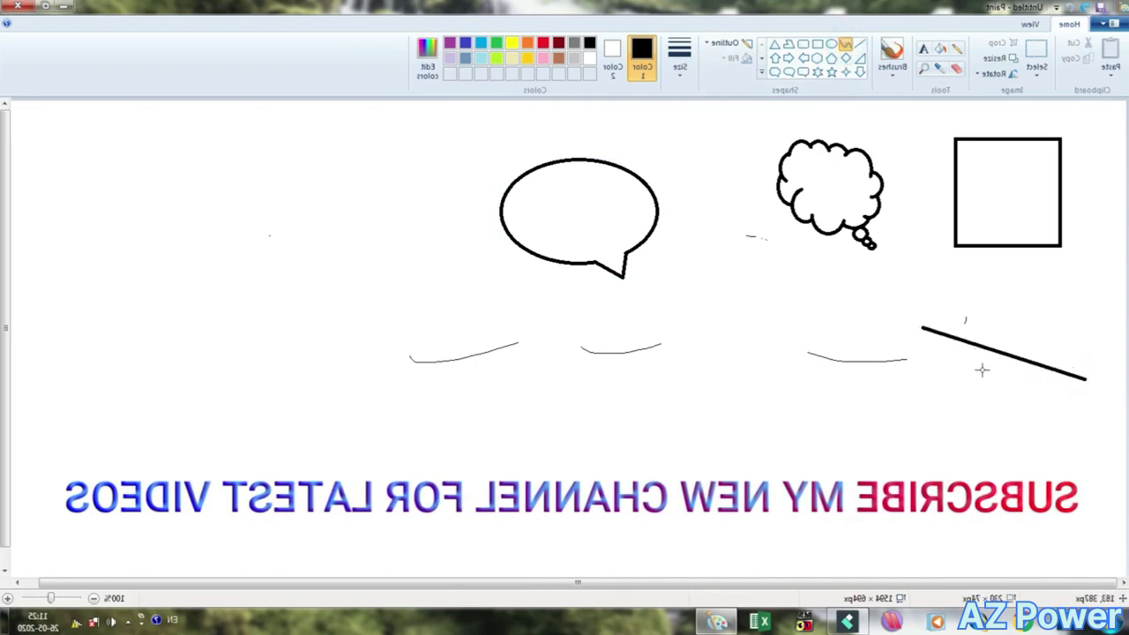
left_click(1042, 370)
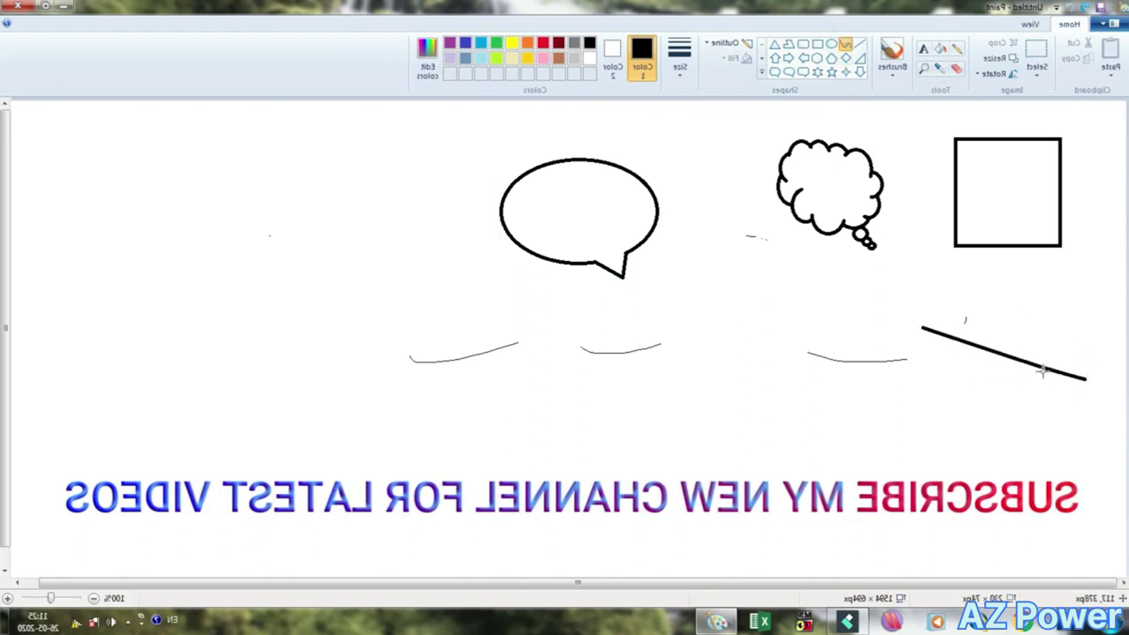
left_click_drag(1042, 371, 1029, 433)
left_click_drag(969, 396, 1011, 270)
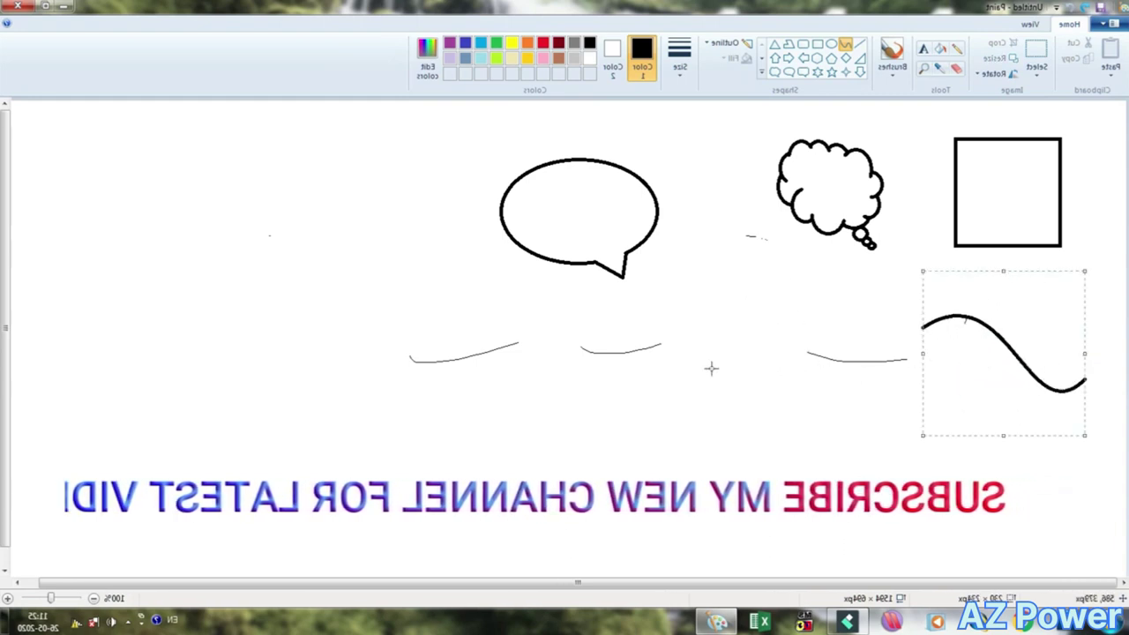
Step: Draw an arch-shaped curve about 251 px wide below the cloud callout, bending it upward twice
mouse_move(869, 342)
left_mouse_down()
mouse_move(692, 332)
mouse_move(849, 318)
mouse_move(826, 277)
left_mouse_up()
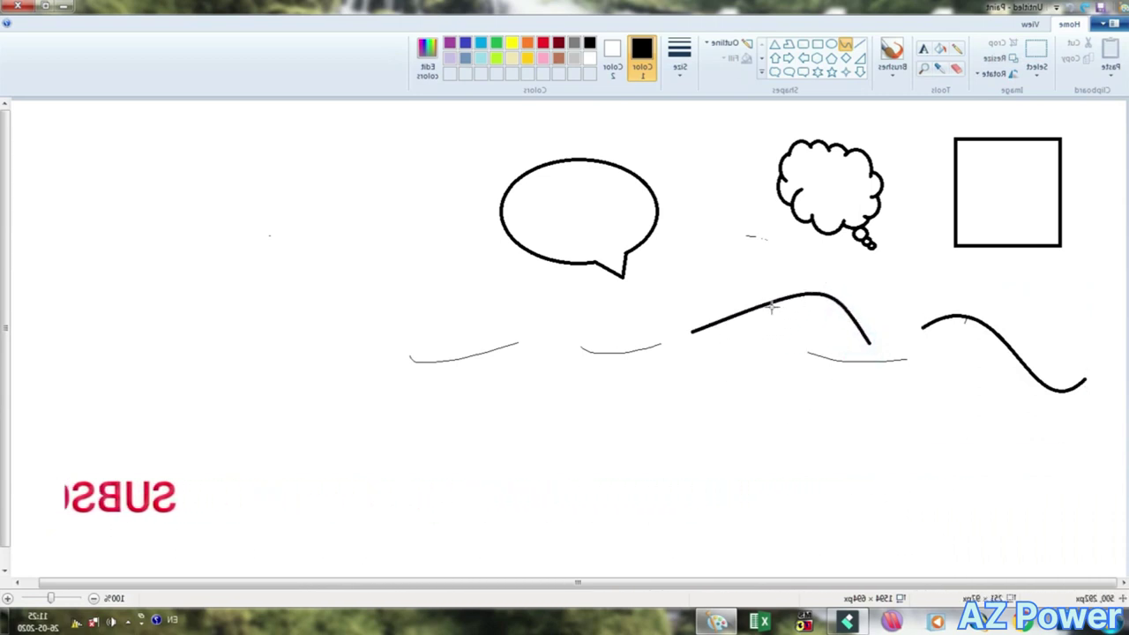
left_click_drag(770, 306, 746, 270)
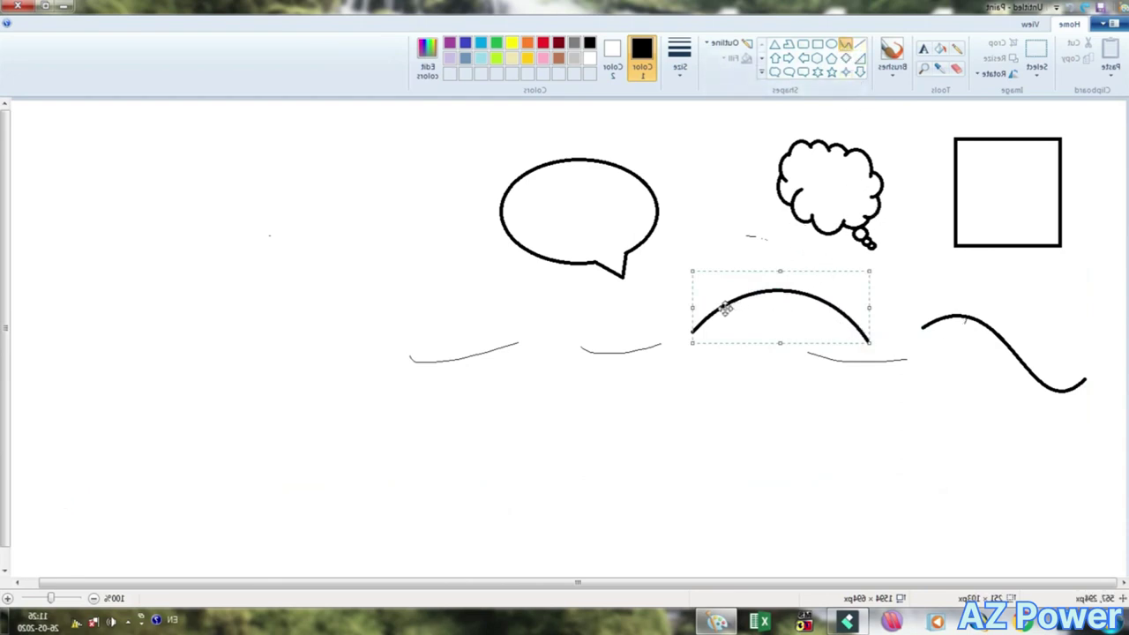
key("Escape")
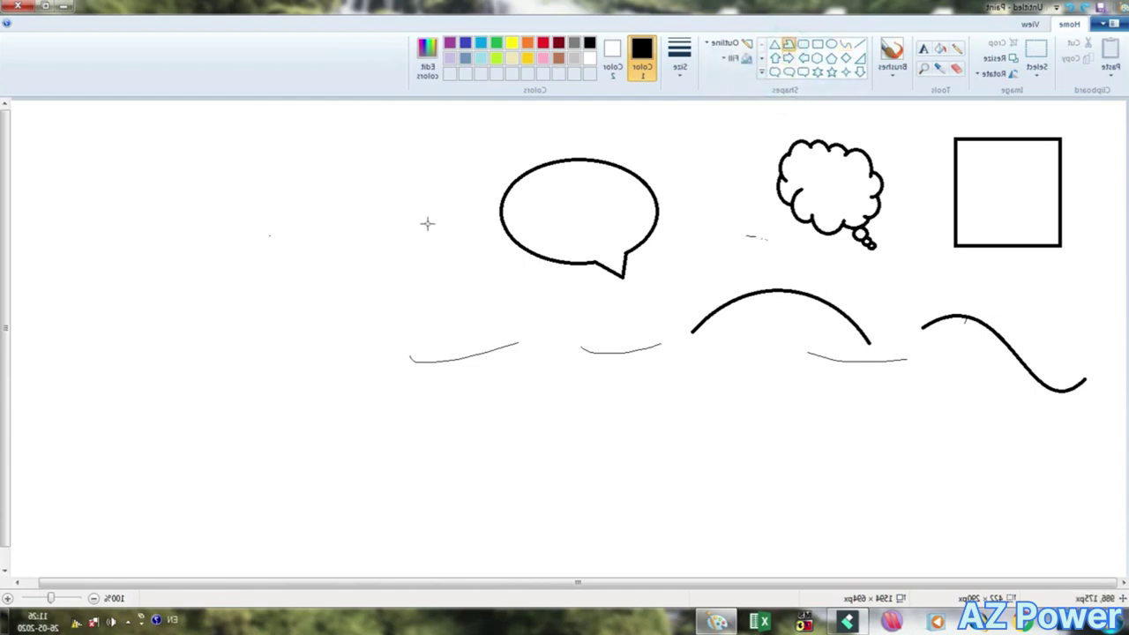
Step: Draw a closed jagged polygon about 506 × 368 px in the empty area beside the oval callout
left_click_drag(382, 262, 298, 185)
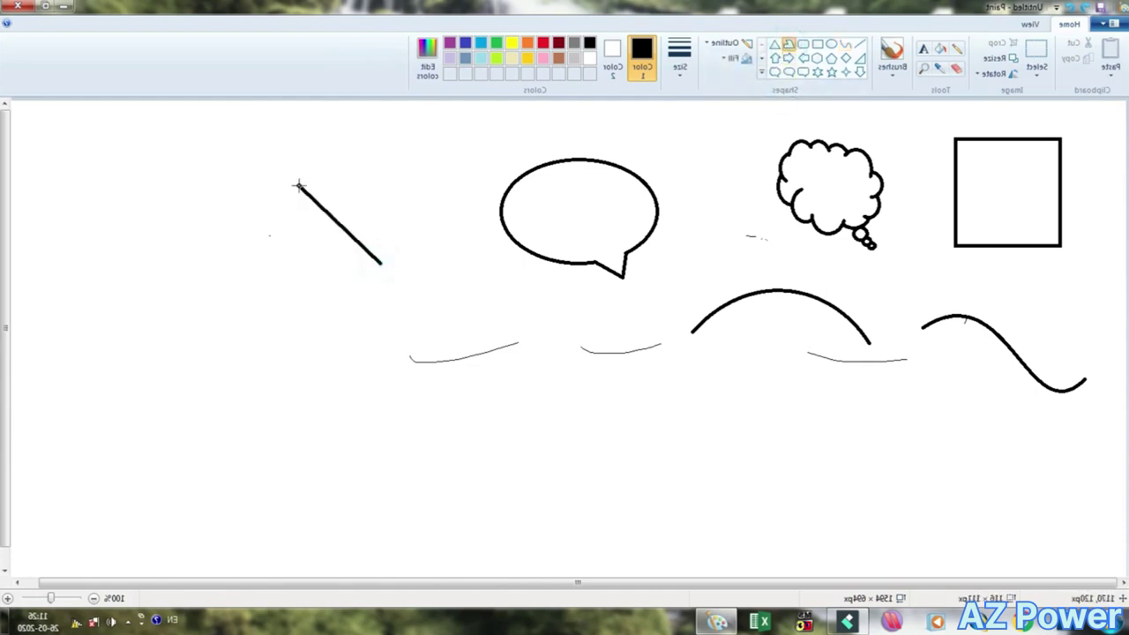
left_click(264, 281)
left_click(200, 216)
left_click(185, 289)
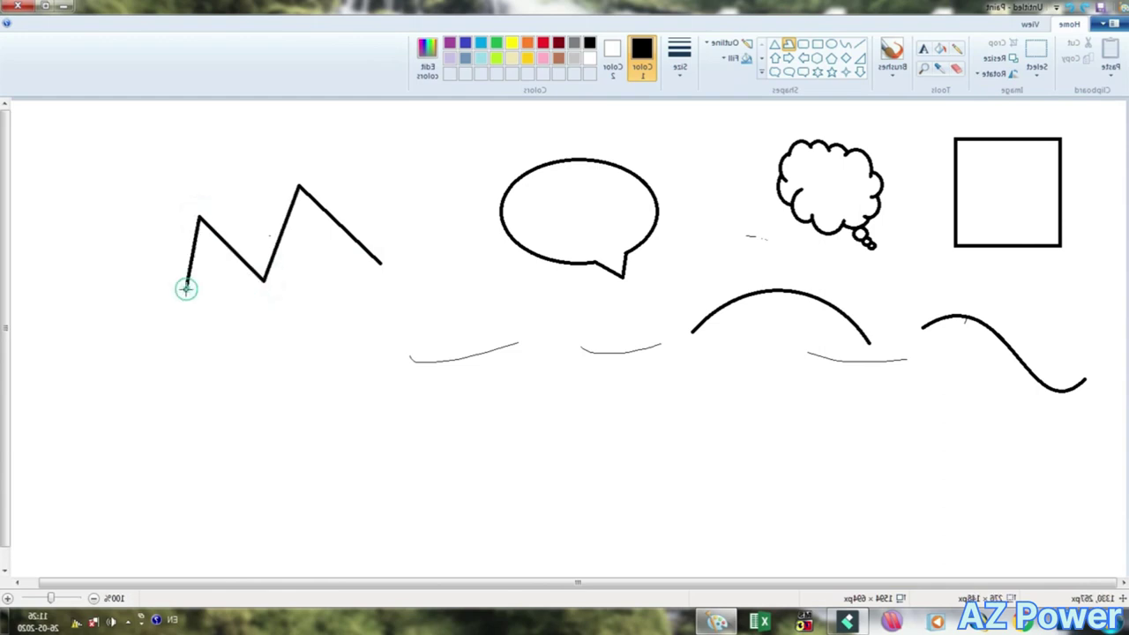
left_click(110, 262)
left_click(128, 369)
left_click(188, 438)
left_click(278, 445)
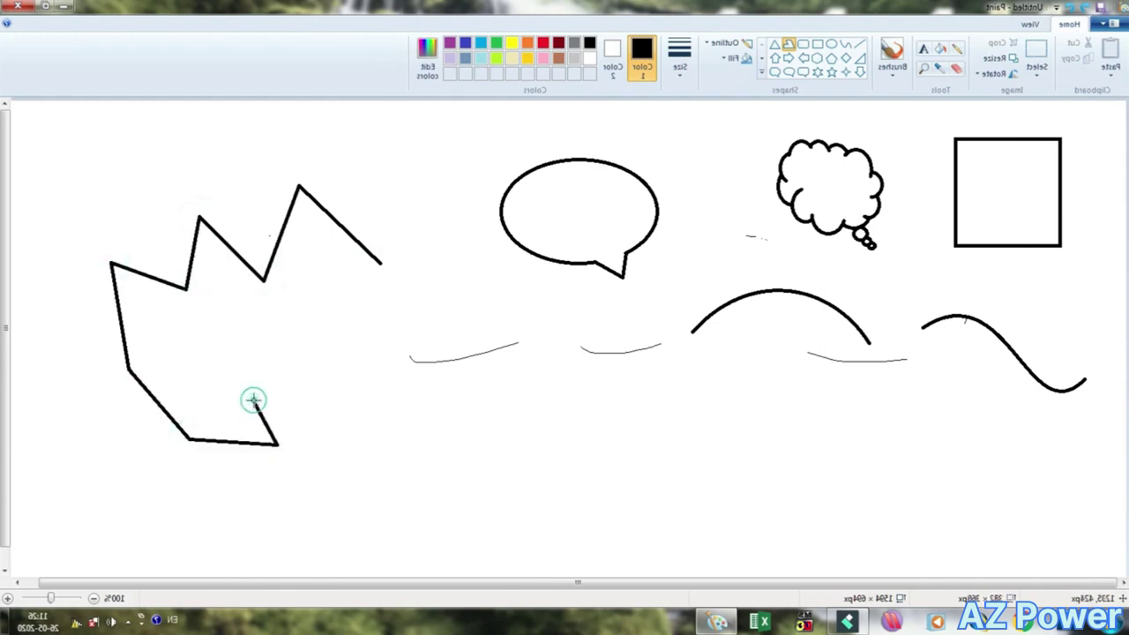
left_click(253, 402)
left_click(356, 433)
left_click(319, 343)
left_click(411, 389)
left_click(397, 322)
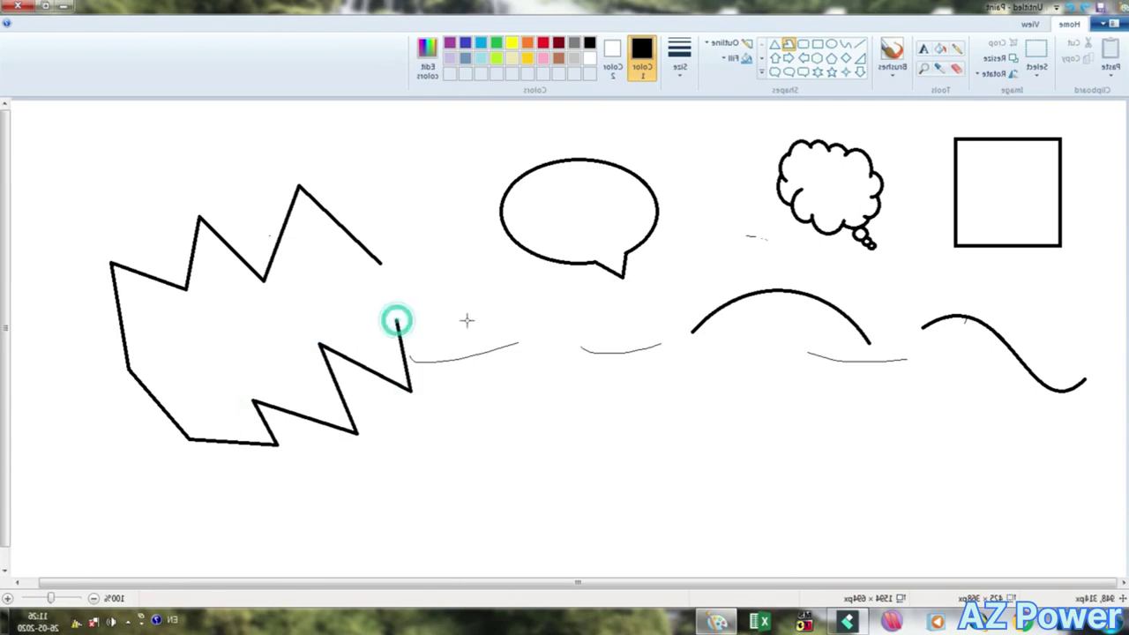
left_click(469, 321)
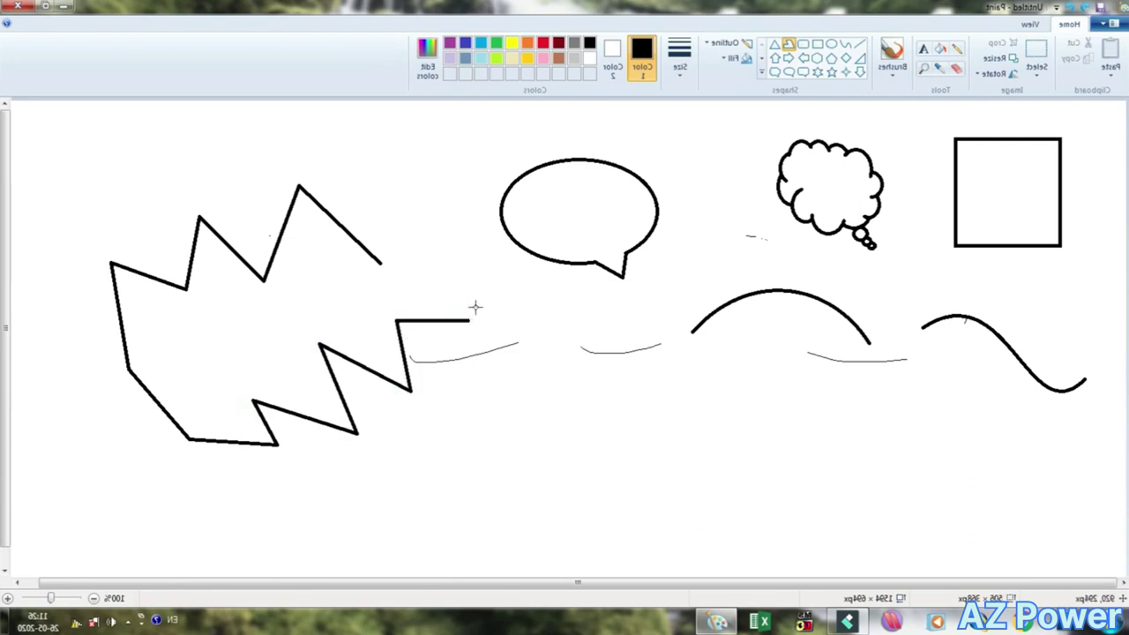
double_click(379, 261)
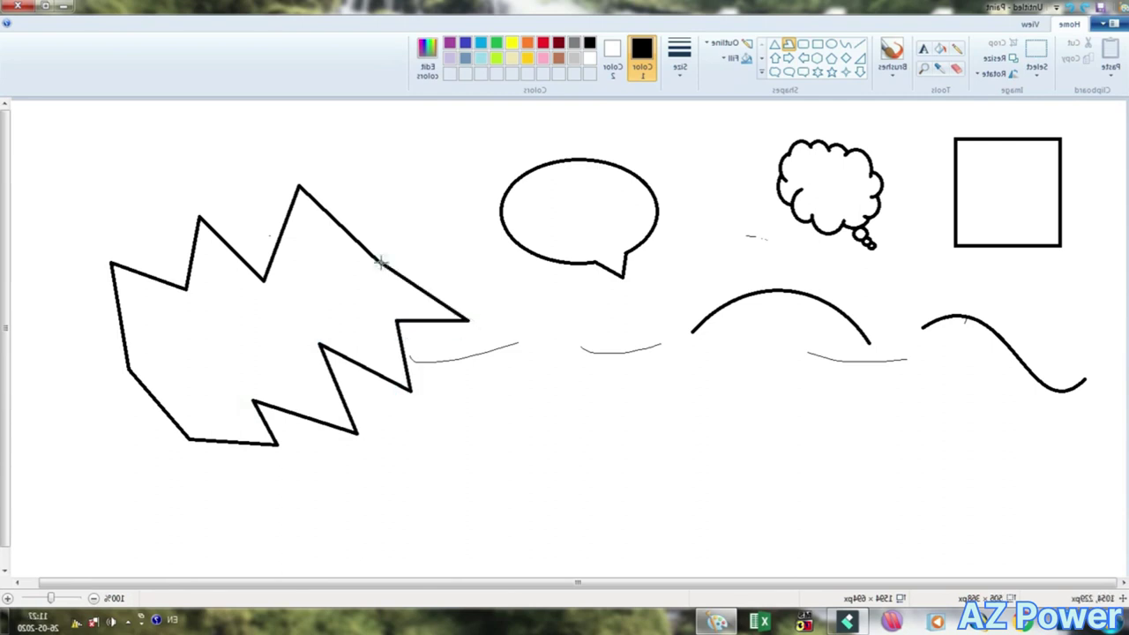
Step: Move the jagged polygon slightly upward and farther away from the oval callout
left_click_drag(323, 325, 256, 303)
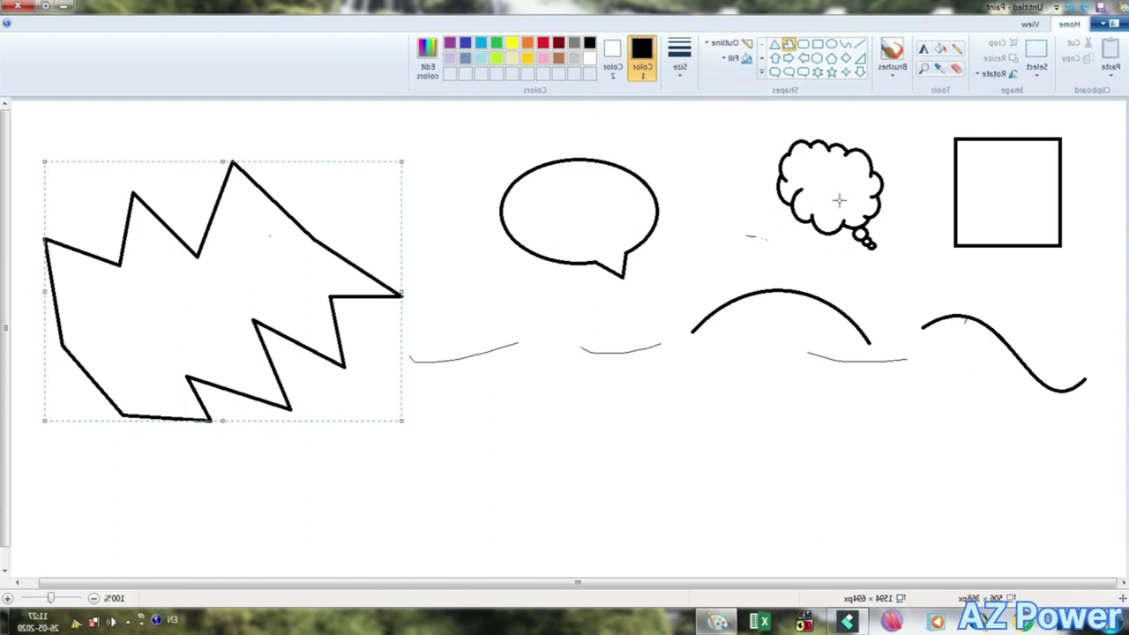
Step: Fill the oval callout with red, the main body of the cloud callout with green, and the rectangle with turquoise
left_click(938, 50)
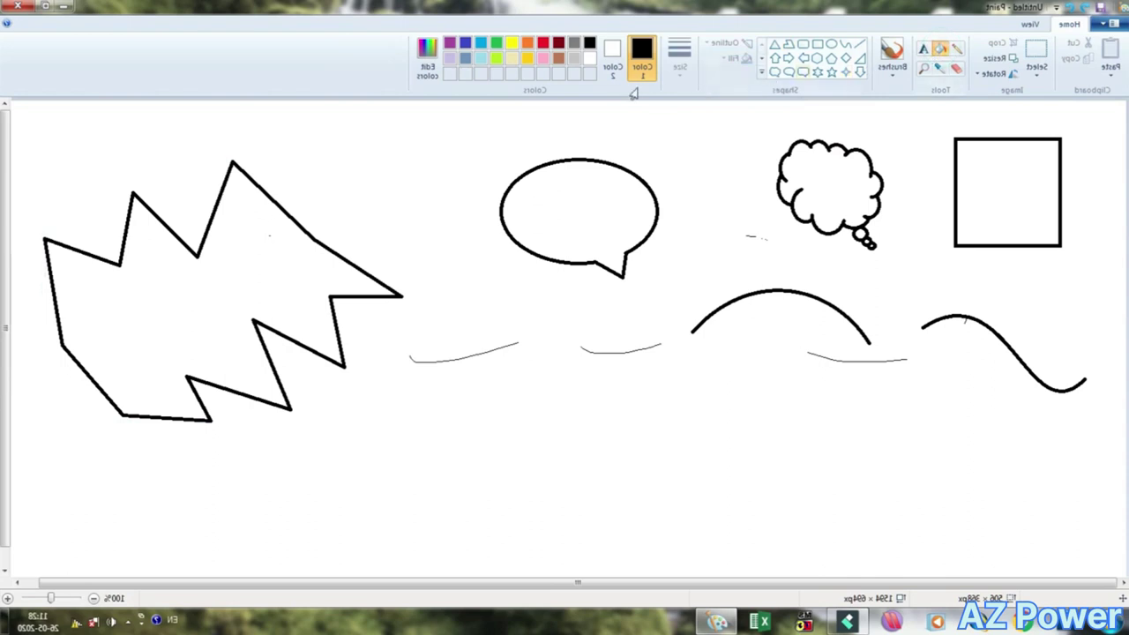
left_click(543, 44)
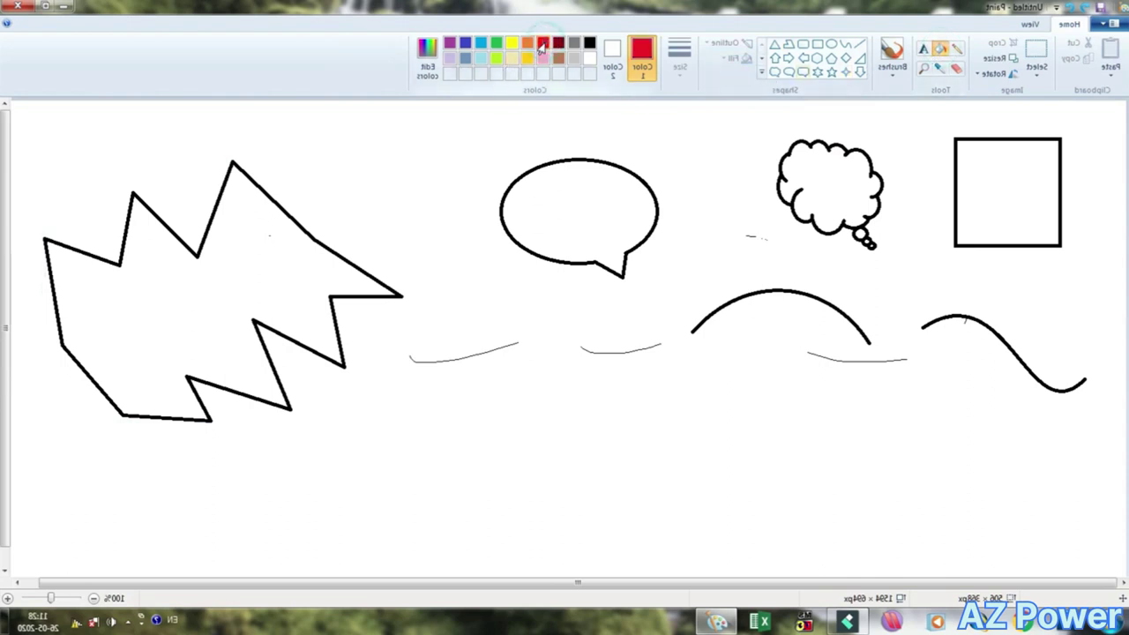
left_click(580, 203)
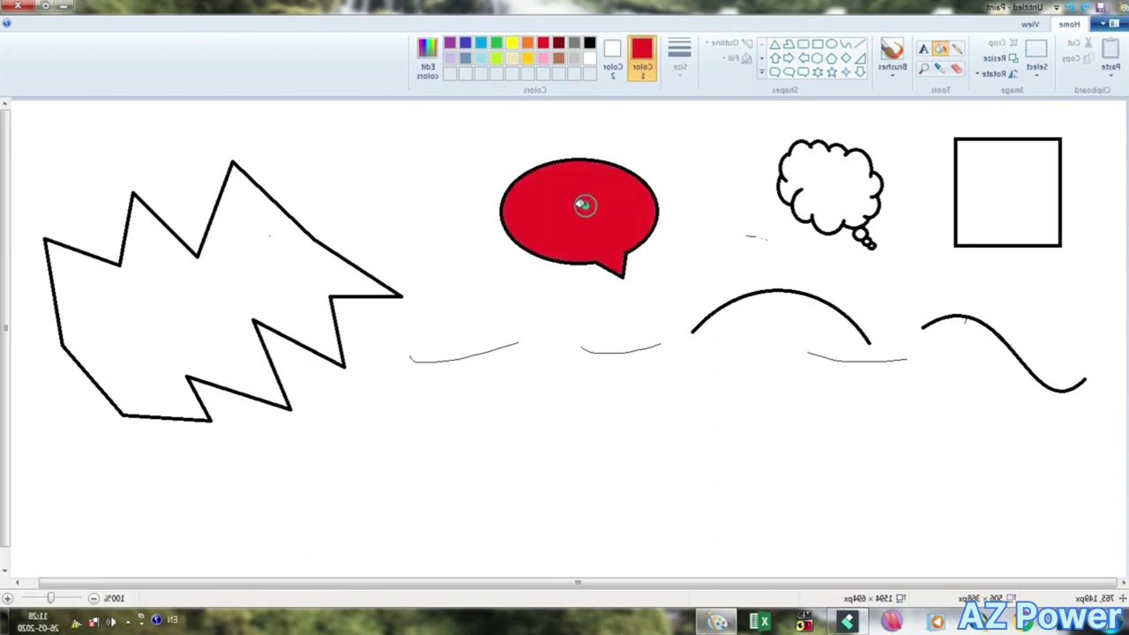
left_click(496, 43)
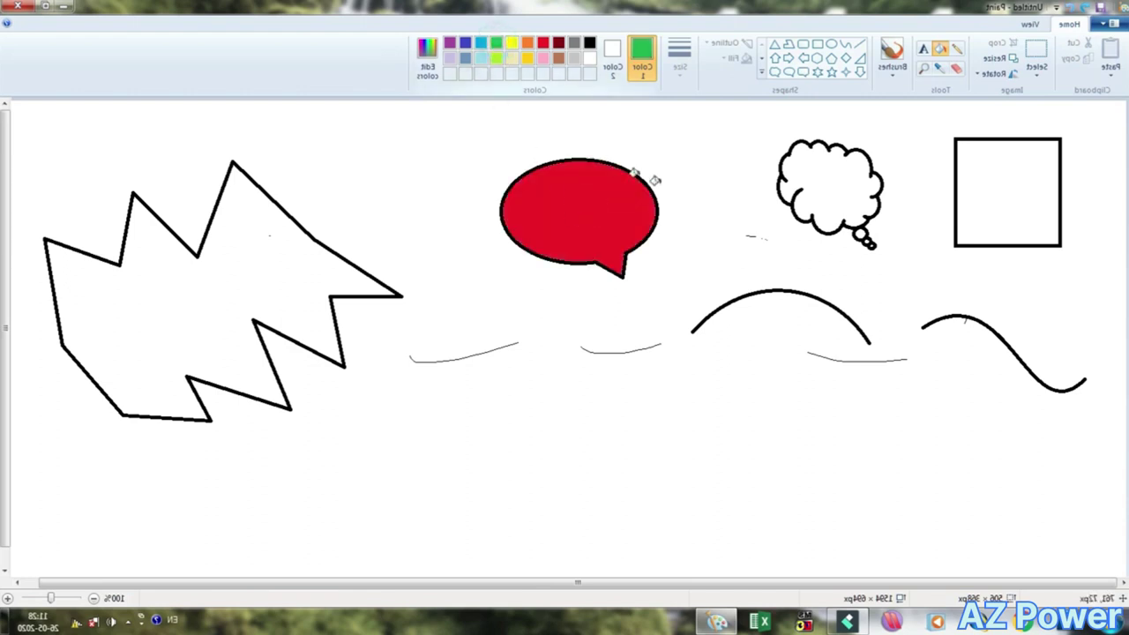
left_click(812, 183)
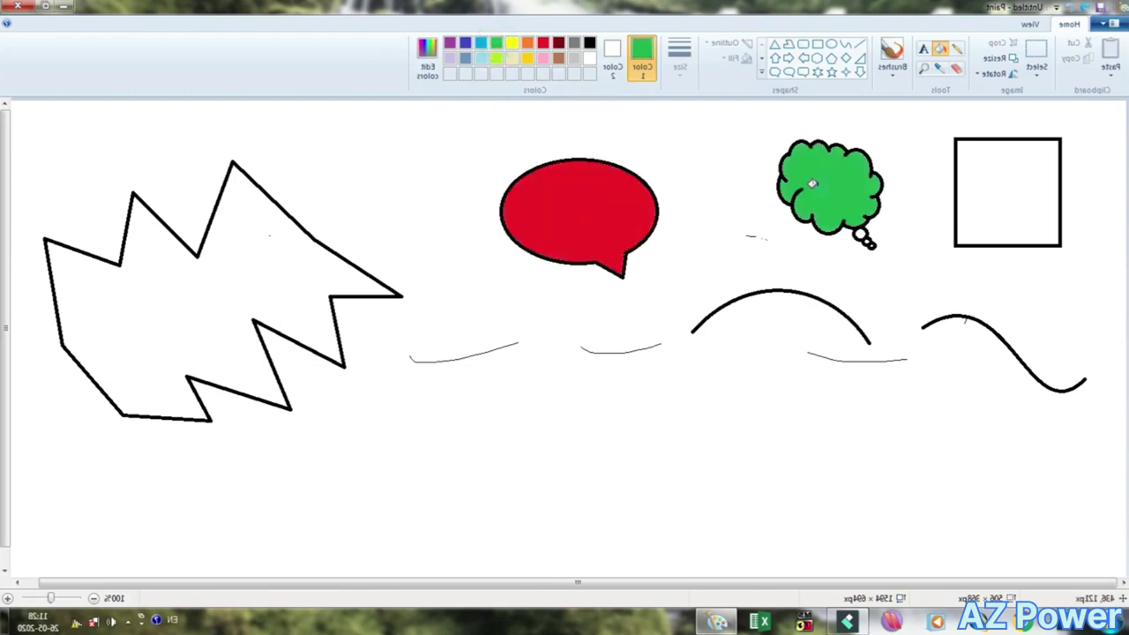
left_click(480, 42)
left_click(1005, 187)
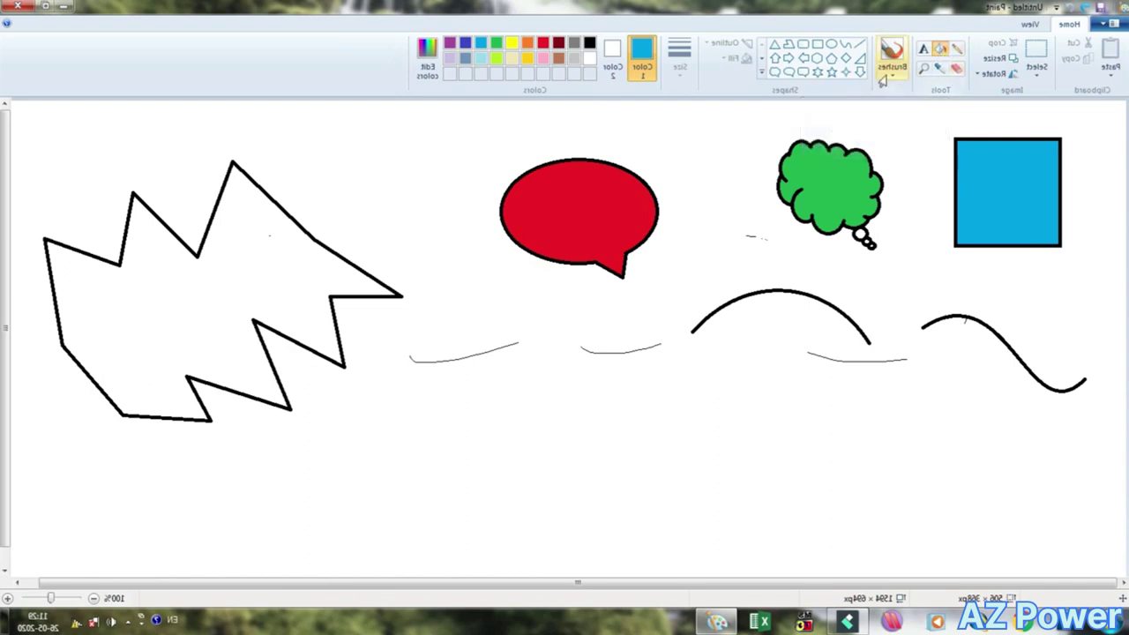
Step: Draw a turquoise-outlined oval callout about 374 × 294 px on the lower canvas and fill it with indigo
left_click(786, 74)
left_click_drag(803, 361, 541, 568)
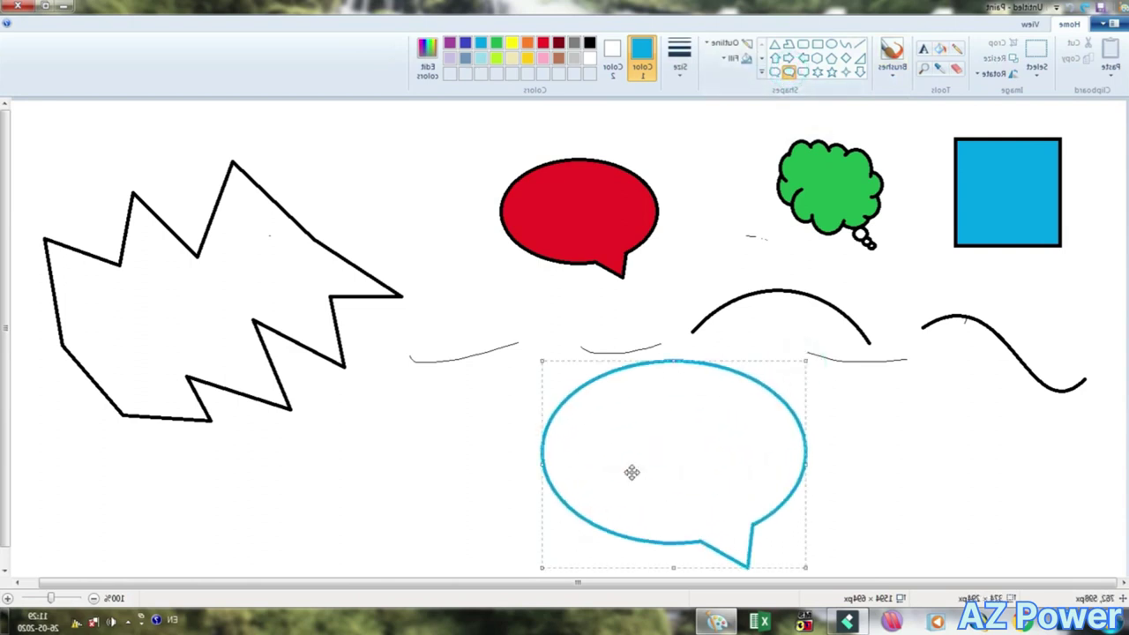
left_click(939, 49)
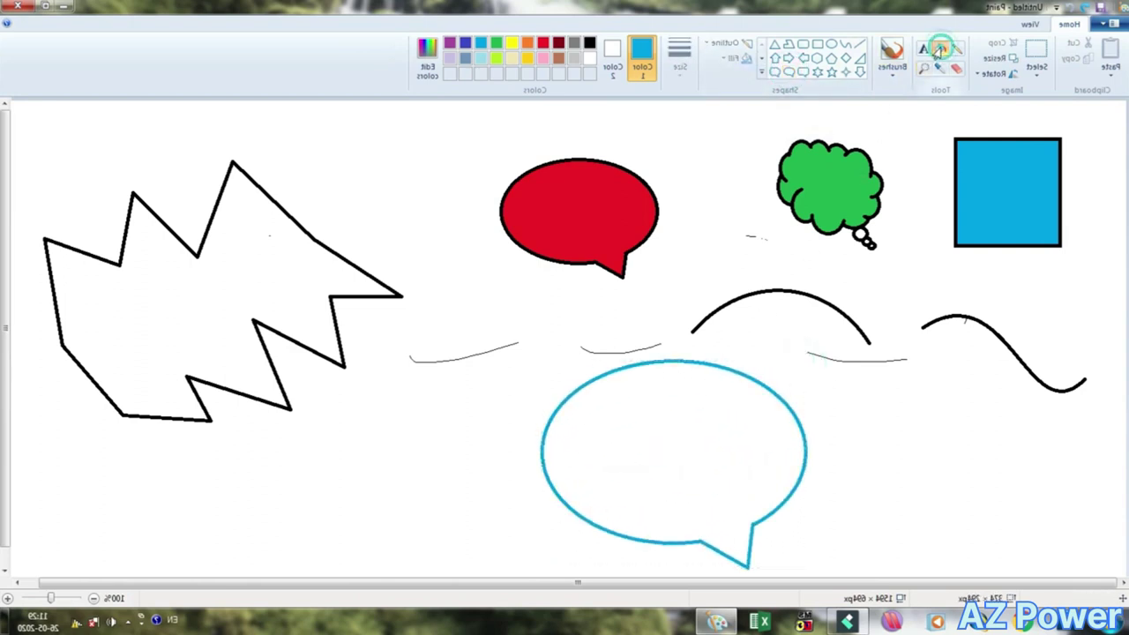
left_click(465, 44)
left_click(646, 418)
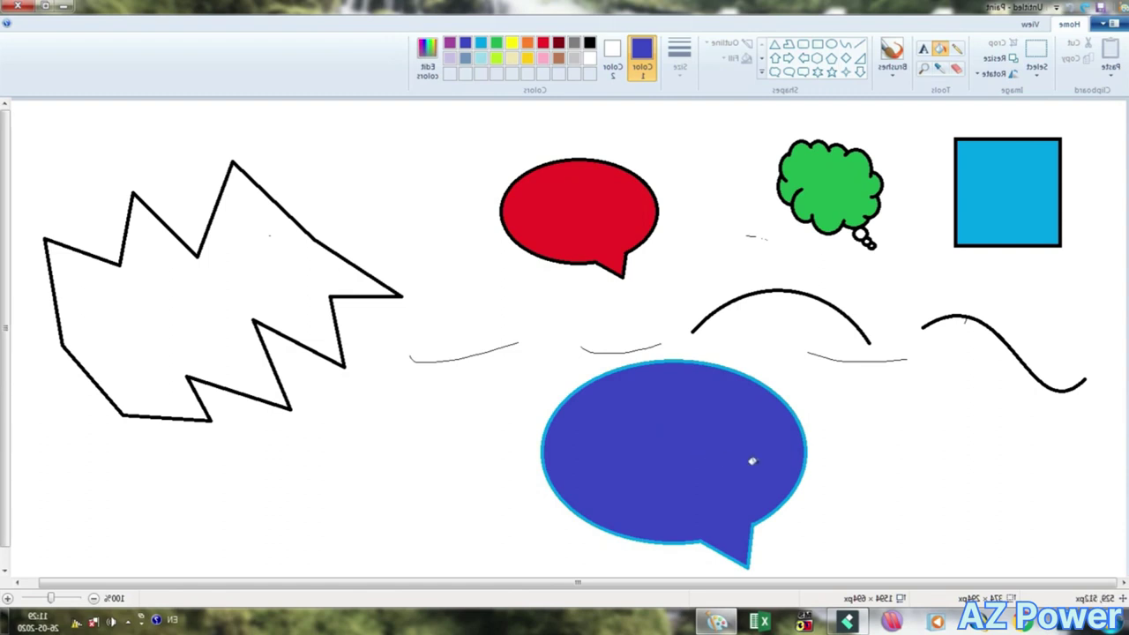
Step: Paint yellow Airbrush strokes at the thickest size inside the indigo oval callout
left_click(893, 79)
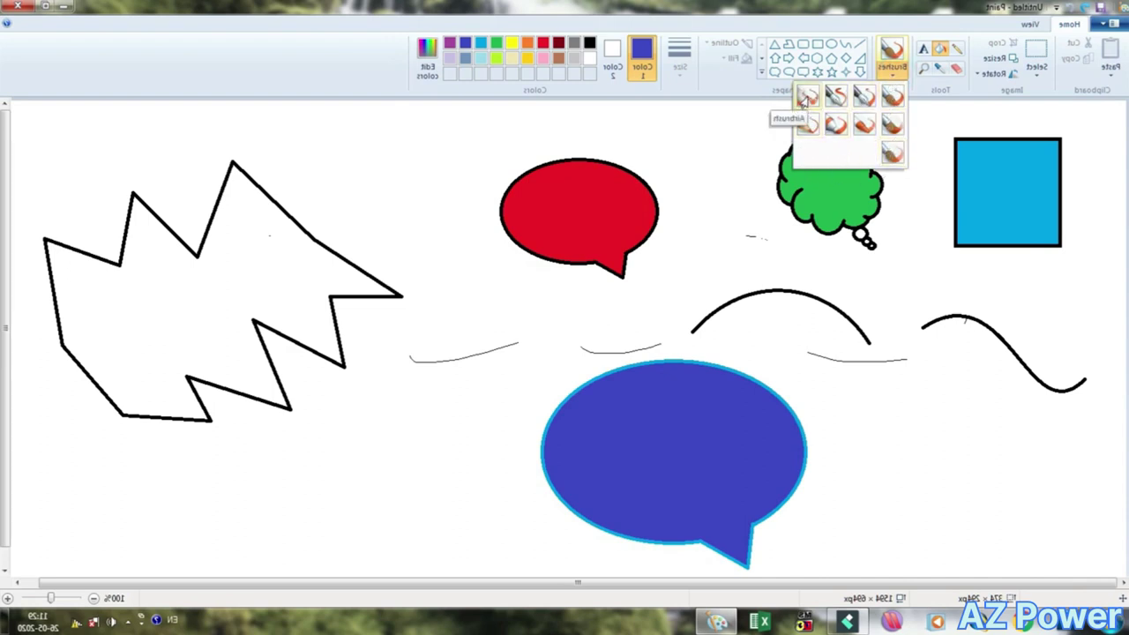
left_click(804, 99)
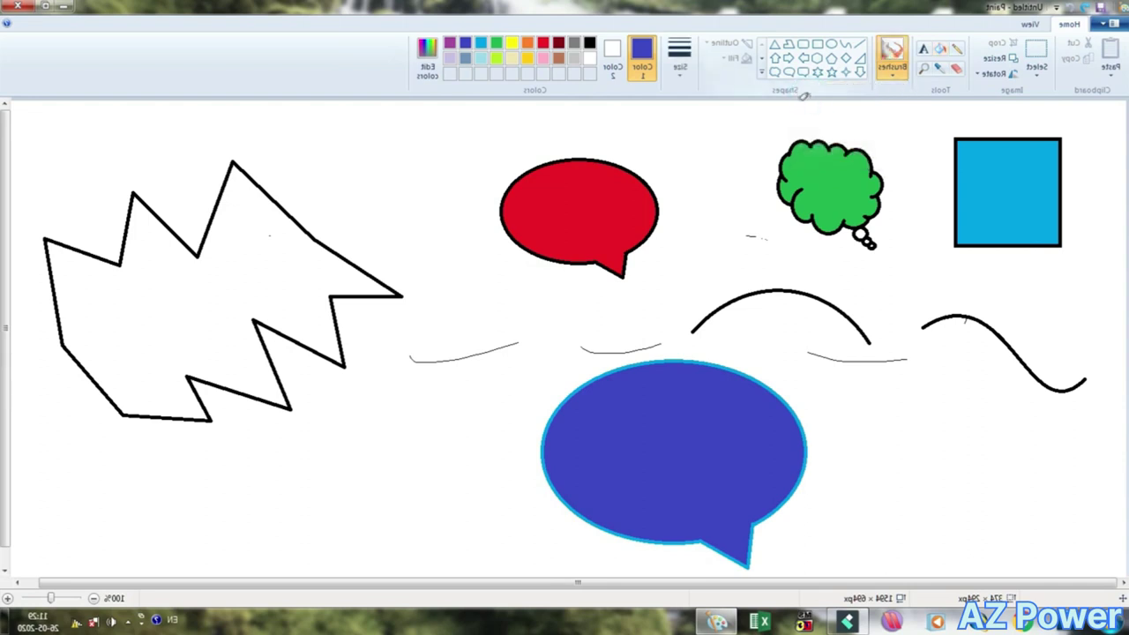
left_click(678, 79)
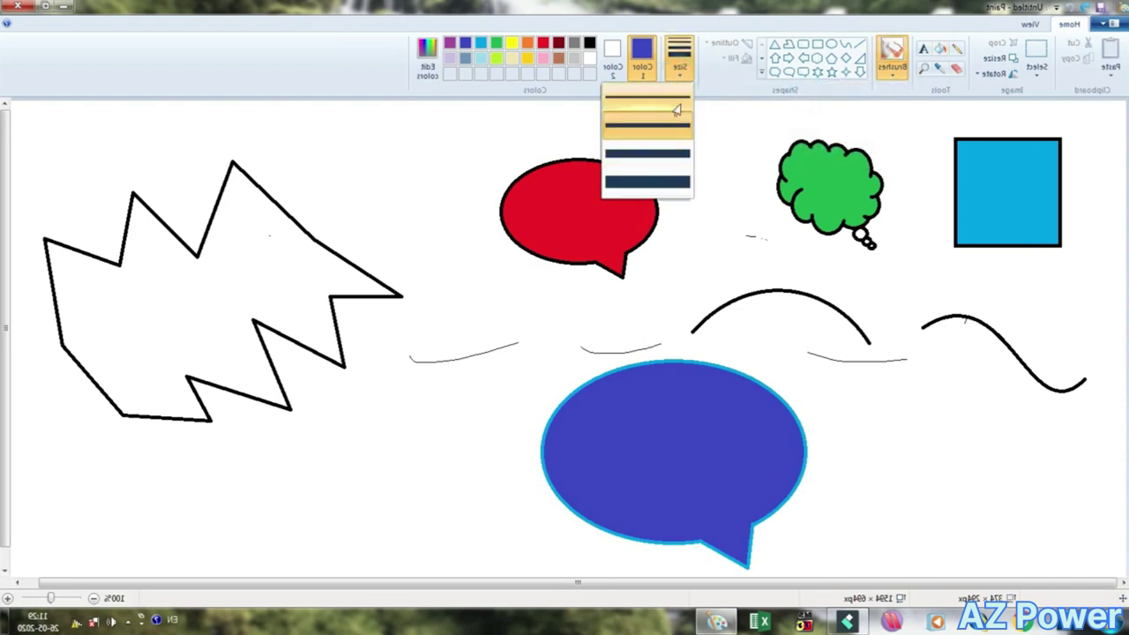
left_click(665, 182)
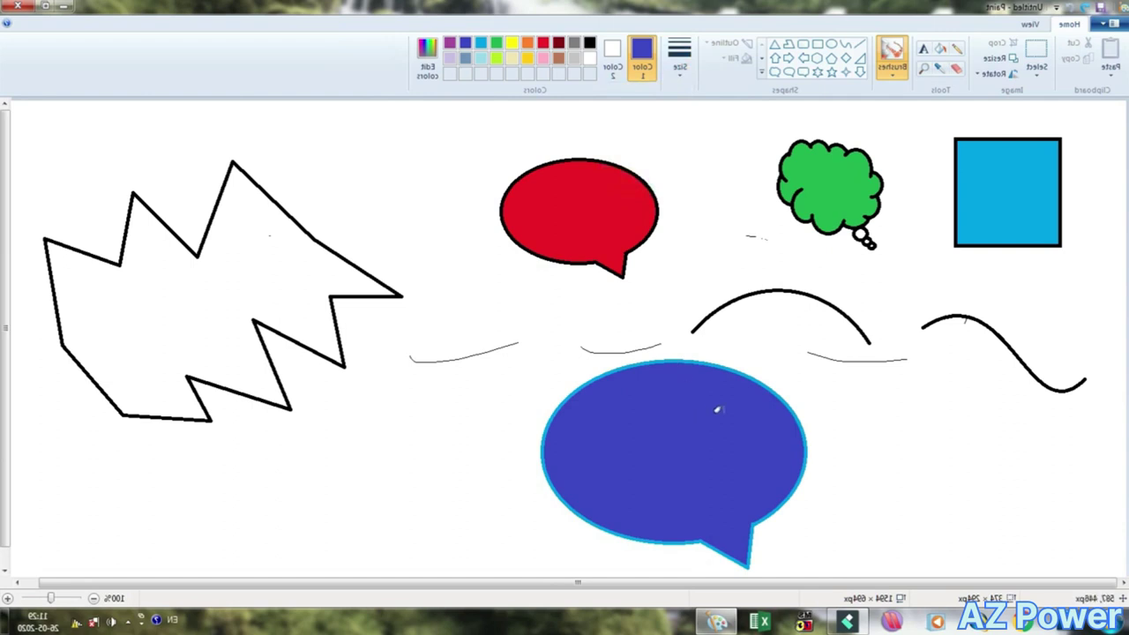
left_click(511, 43)
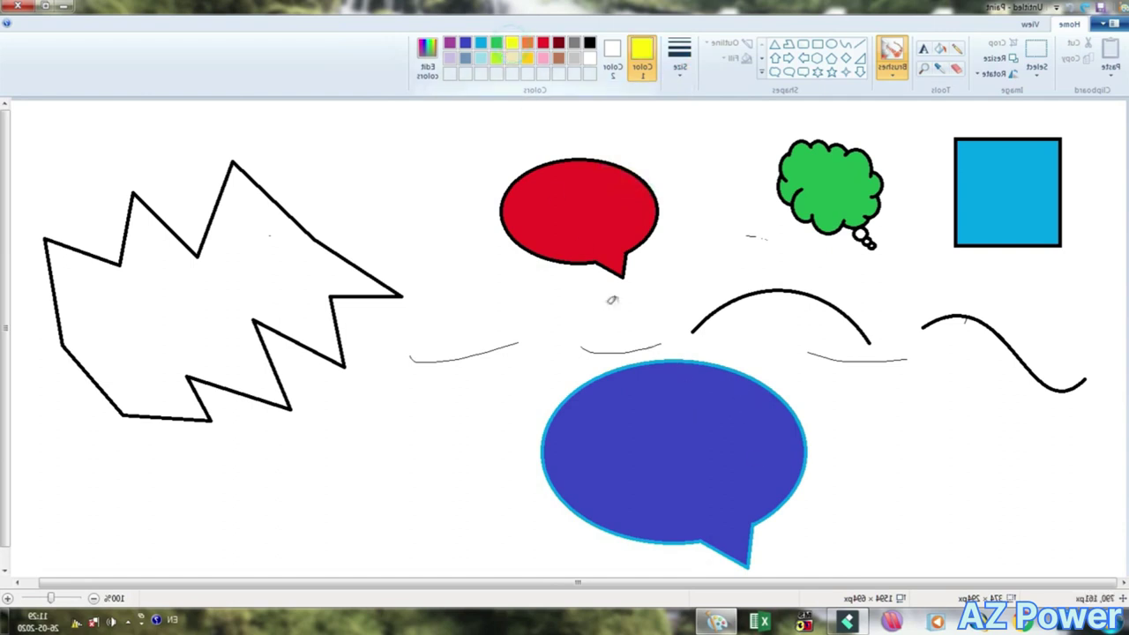
mouse_move(767, 477)
left_mouse_down()
mouse_move(748, 439)
mouse_move(694, 434)
mouse_move(703, 488)
mouse_move(666, 412)
mouse_move(675, 486)
mouse_move(655, 410)
mouse_move(644, 467)
mouse_move(653, 490)
mouse_move(636, 419)
mouse_move(640, 486)
mouse_move(620, 429)
mouse_move(619, 473)
mouse_move(602, 430)
mouse_move(581, 442)
mouse_move(593, 423)
mouse_move(651, 409)
mouse_move(728, 431)
left_mouse_up()
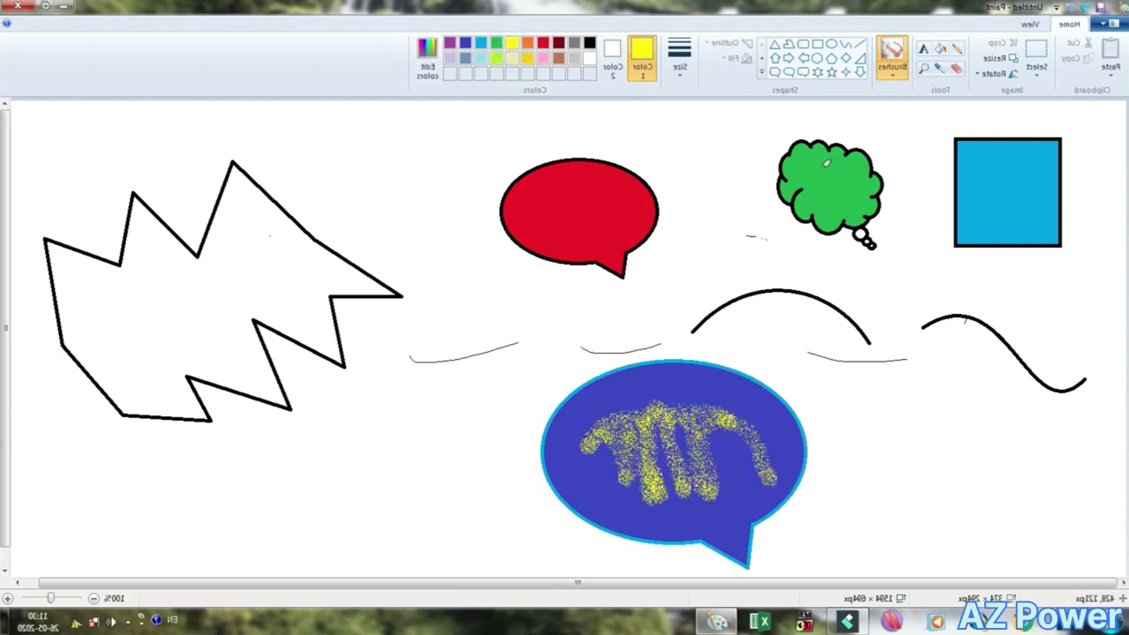
Step: Paint a curved pink Oil brush stroke around the yellow spray inside the indigo oval callout
left_click(891, 71)
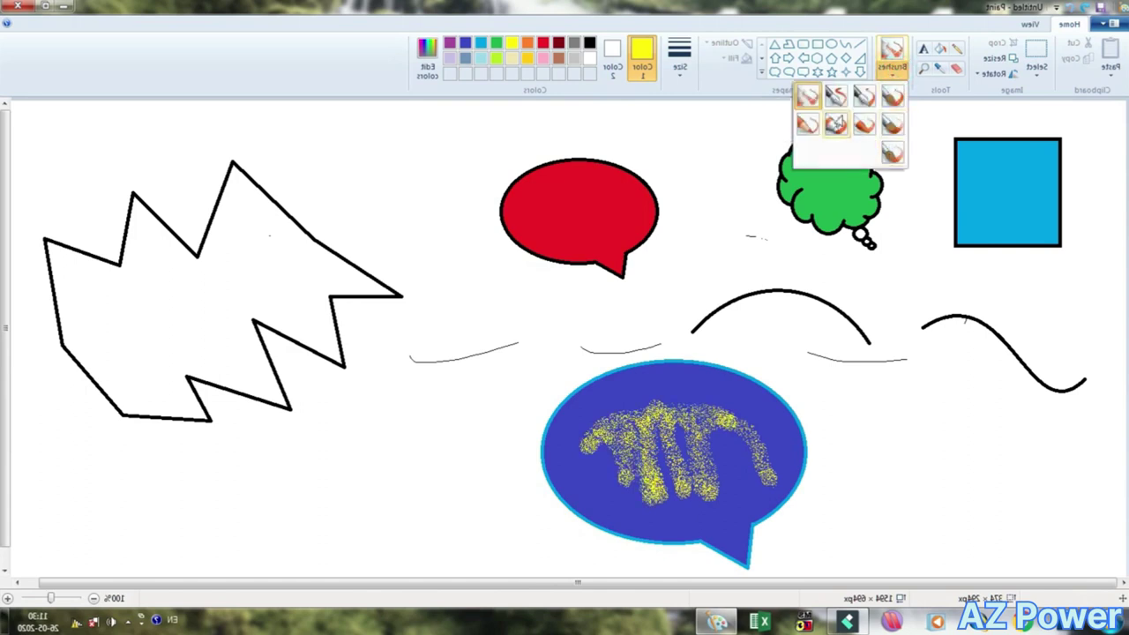
left_click(891, 123)
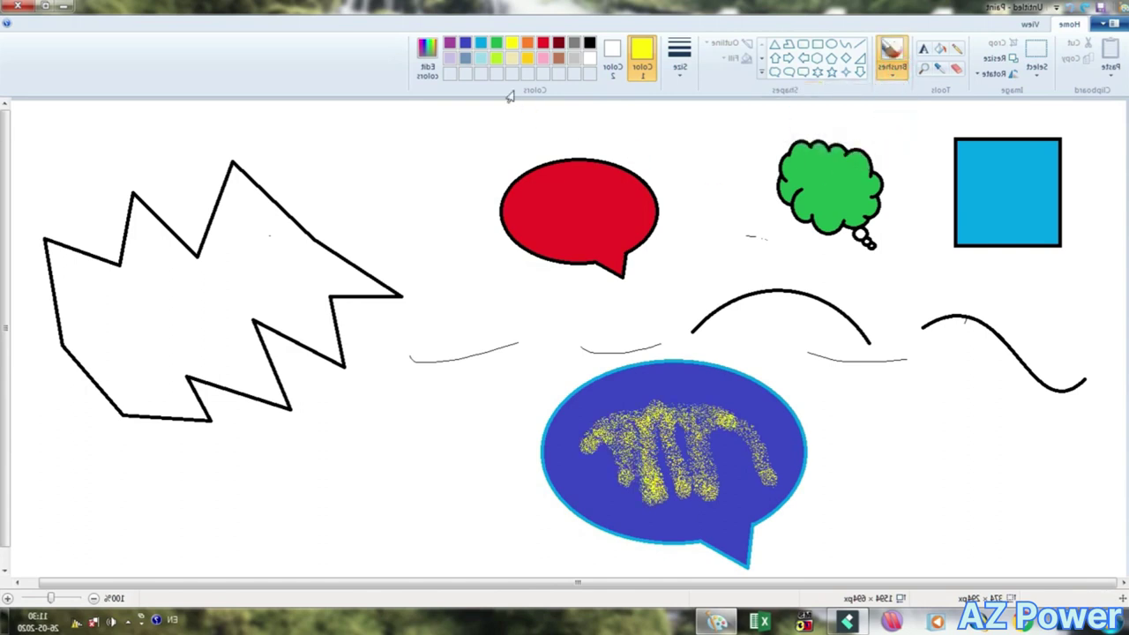
left_click(540, 60)
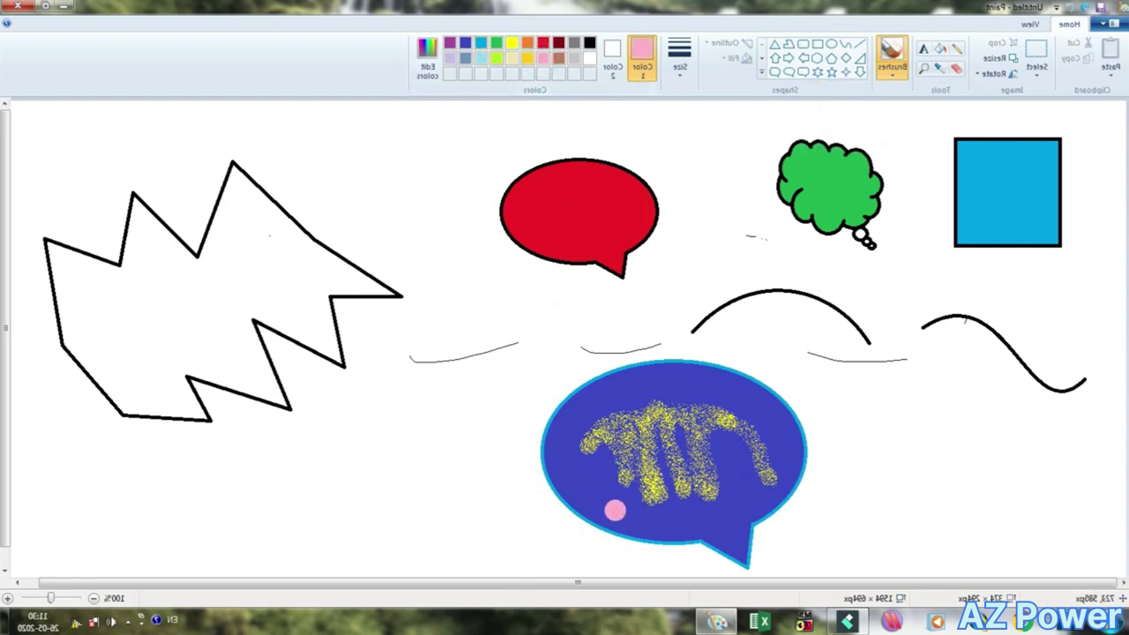
mouse_move(618, 516)
left_mouse_down()
mouse_move(587, 494)
mouse_move(569, 450)
mouse_move(572, 416)
mouse_move(610, 396)
mouse_move(719, 390)
left_mouse_up()
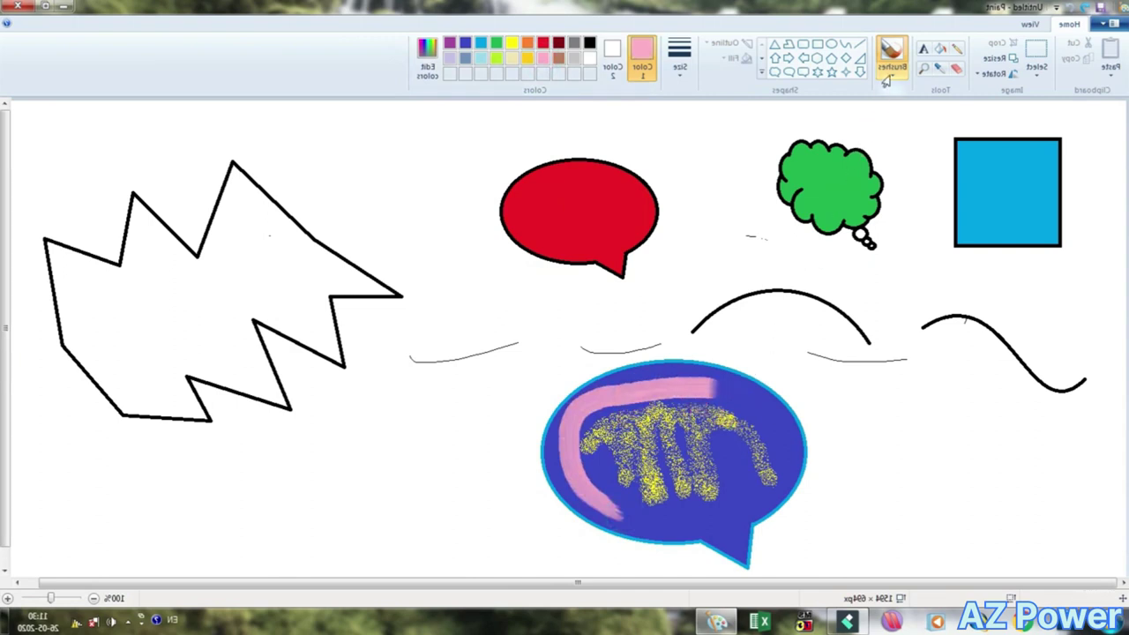
Step: Erase parts of the rectangle, callouts, polygon and thin lines with a sweeping Eraser stroke across the canvas
left_click(941, 49)
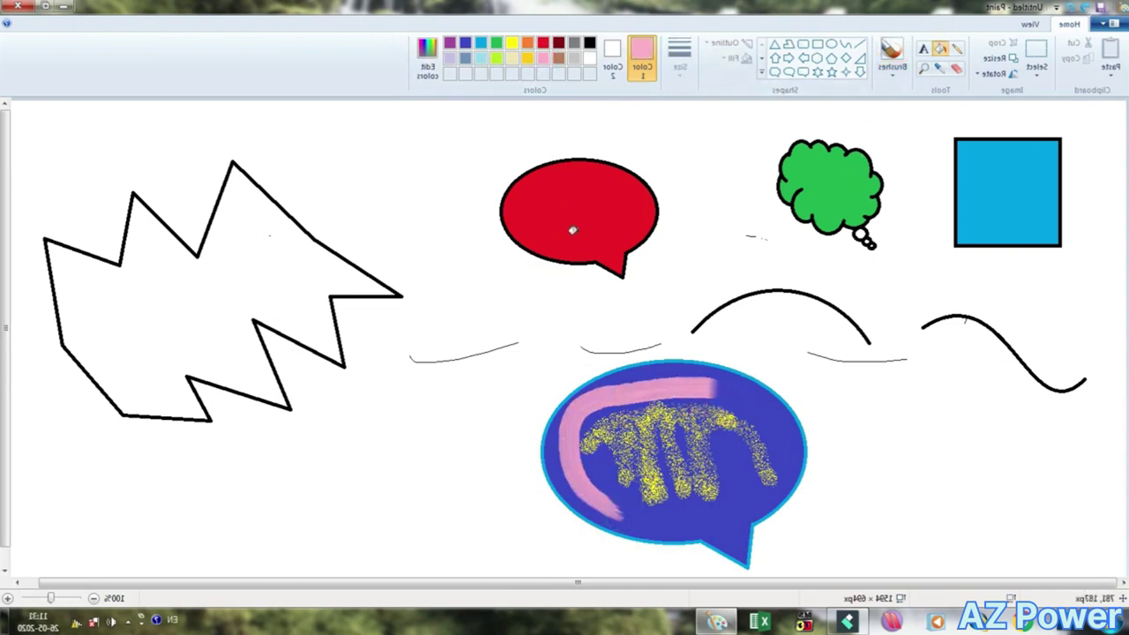
left_click(955, 71)
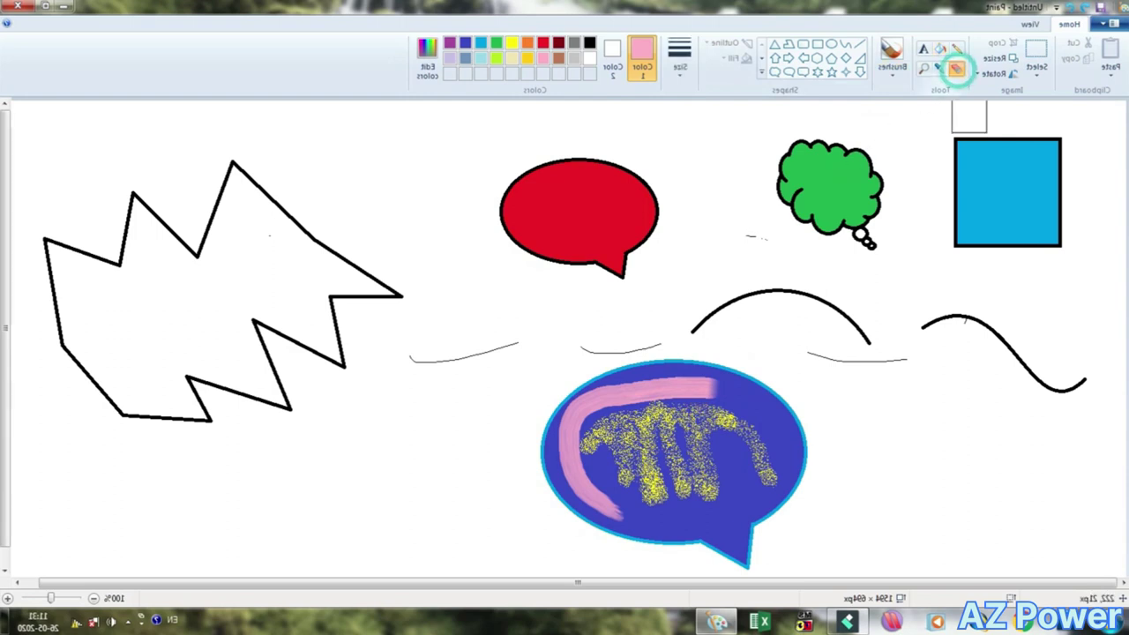
mouse_move(986, 208)
left_mouse_down()
mouse_move(830, 203)
mouse_move(360, 245)
mouse_move(304, 266)
mouse_move(390, 324)
mouse_move(700, 425)
mouse_move(749, 401)
mouse_move(697, 347)
mouse_move(589, 412)
mouse_move(445, 364)
mouse_move(341, 279)
mouse_move(273, 285)
mouse_move(288, 216)
mouse_move(520, 266)
mouse_move(622, 206)
mouse_move(622, 179)
mouse_move(495, 274)
left_mouse_up()
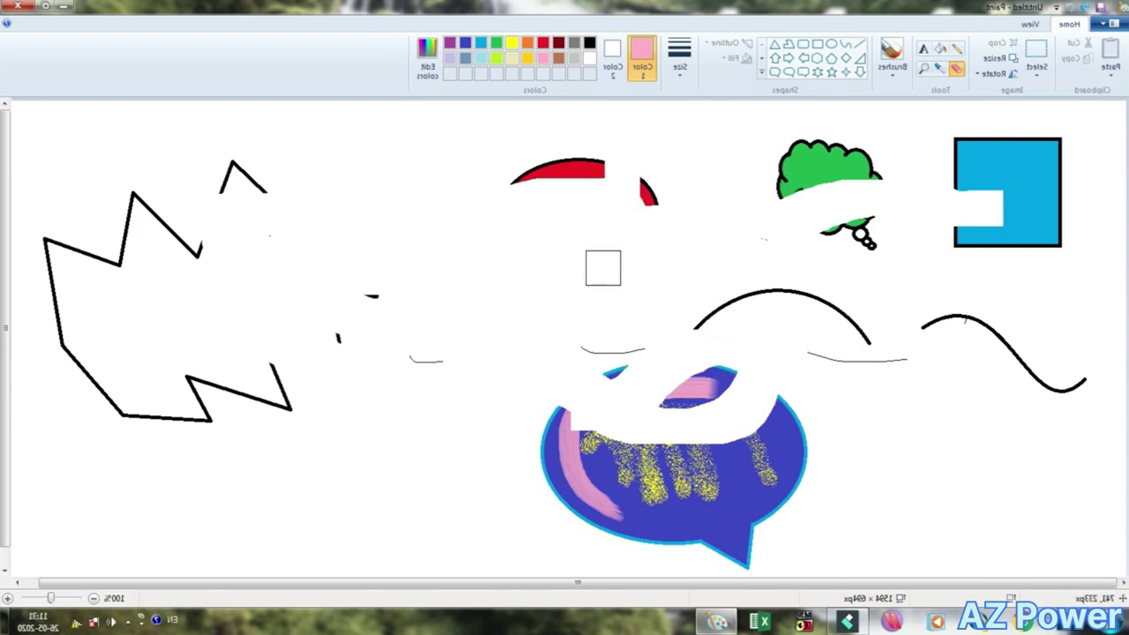
Step: Select the entire drawing and delete it to clear the canvas
left_click(1037, 79)
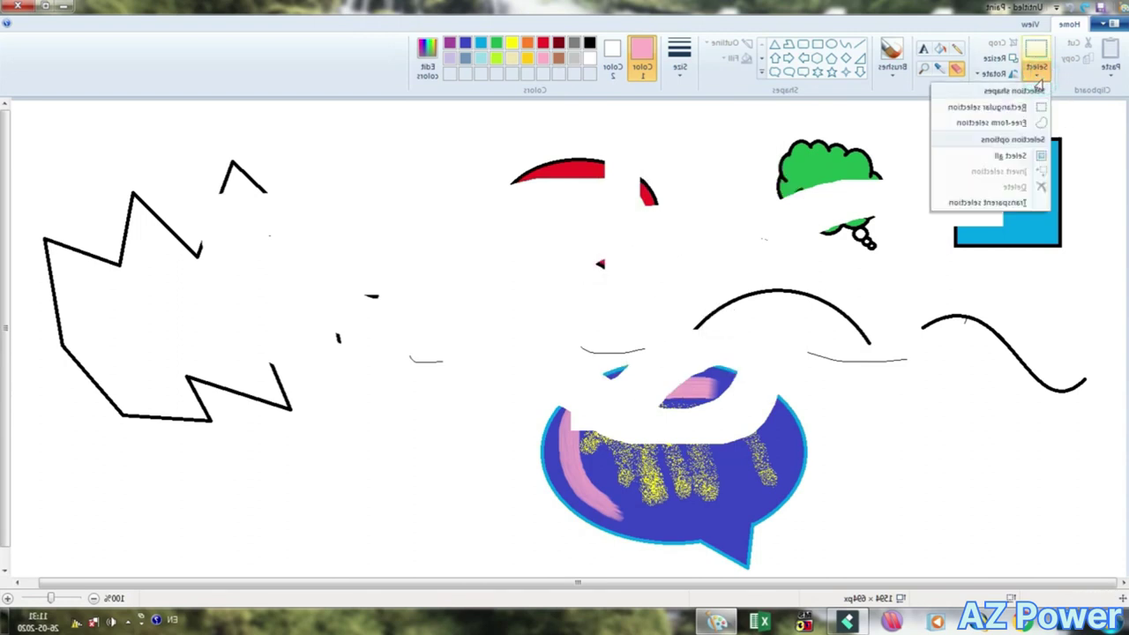
left_click(1006, 157)
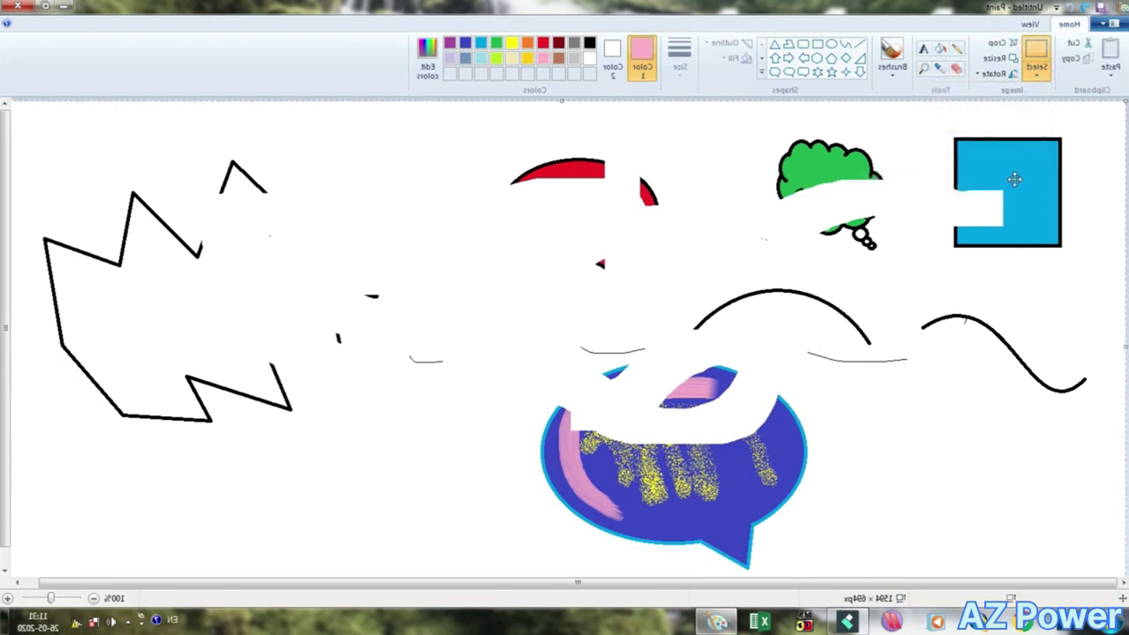
left_click(1033, 77)
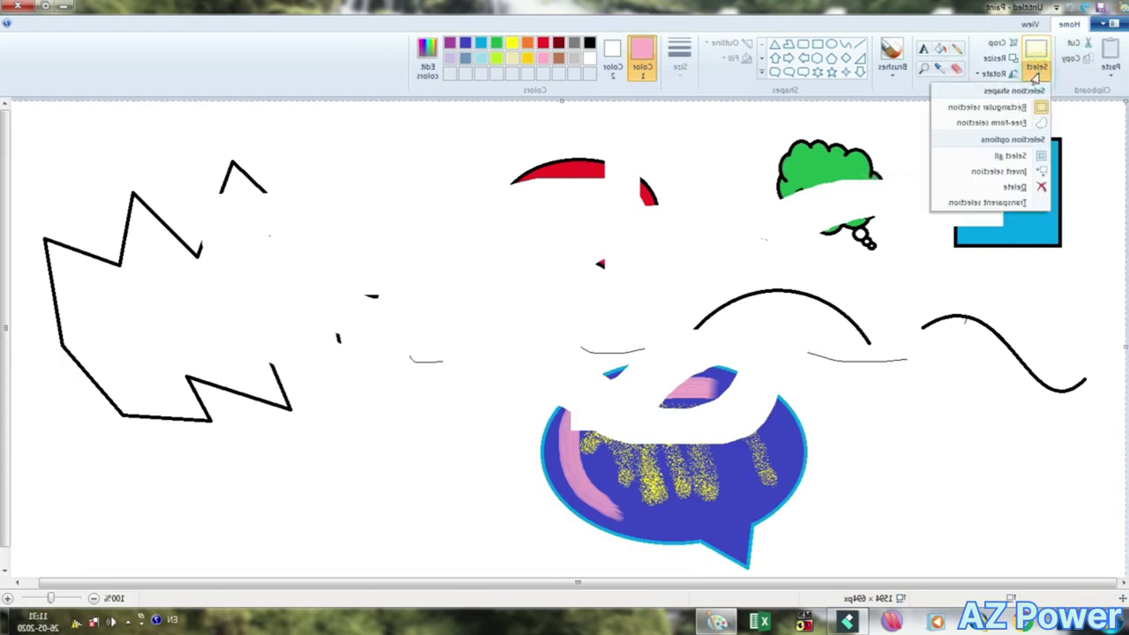
left_click(1014, 188)
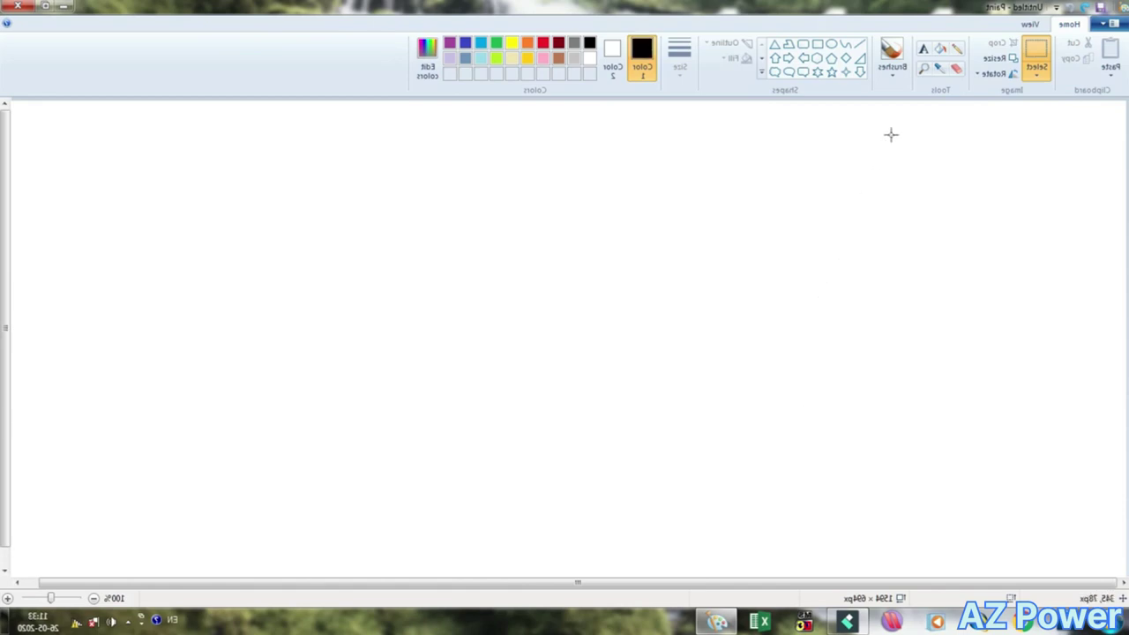
Step: Place a text box on the upper canvas and enter "Ms Paint" in it
left_click(923, 50)
left_click(810, 237)
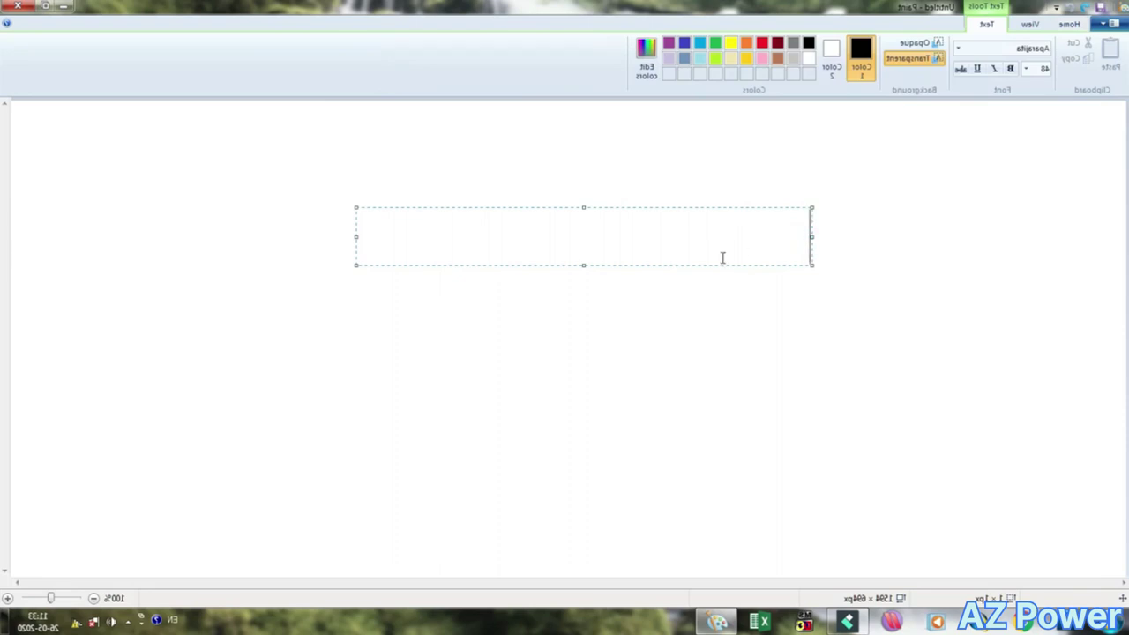
type("Ms Paint")
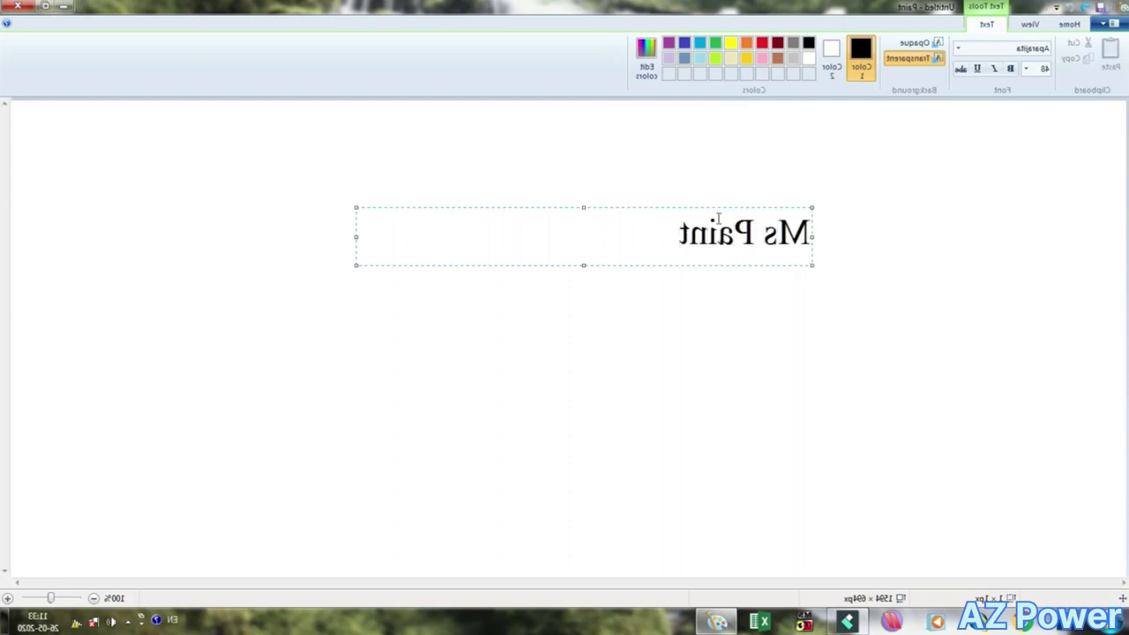
Step: Color the letter "P" red and the letter "n" indigo in the "Ms Paint" text
left_click_drag(748, 245, 738, 242)
left_click(762, 42)
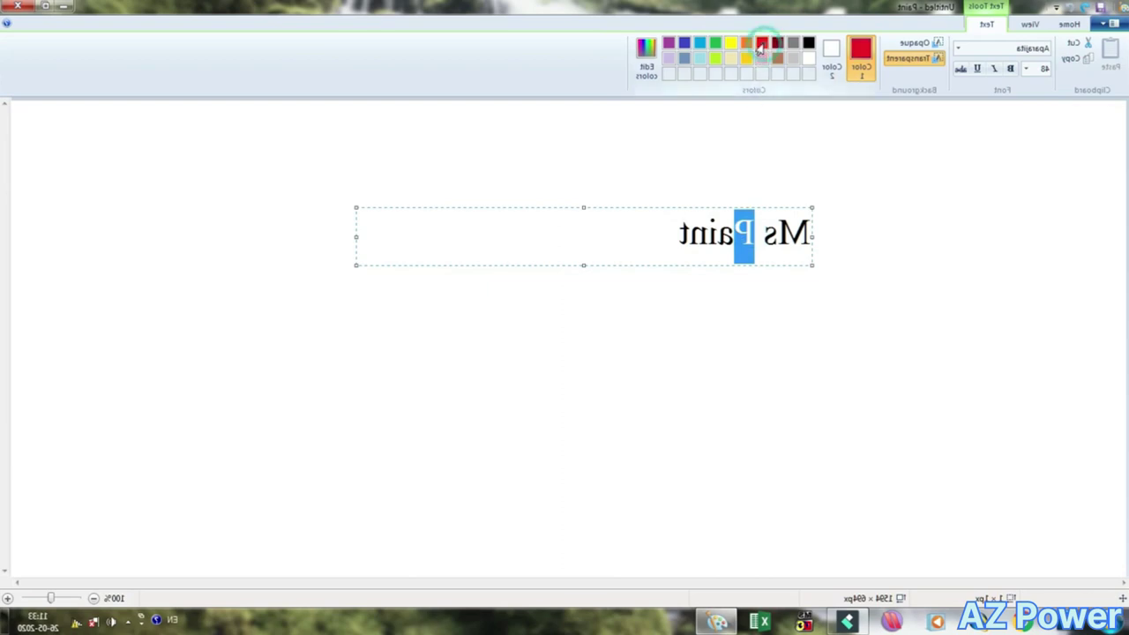
left_click_drag(708, 236, 689, 237)
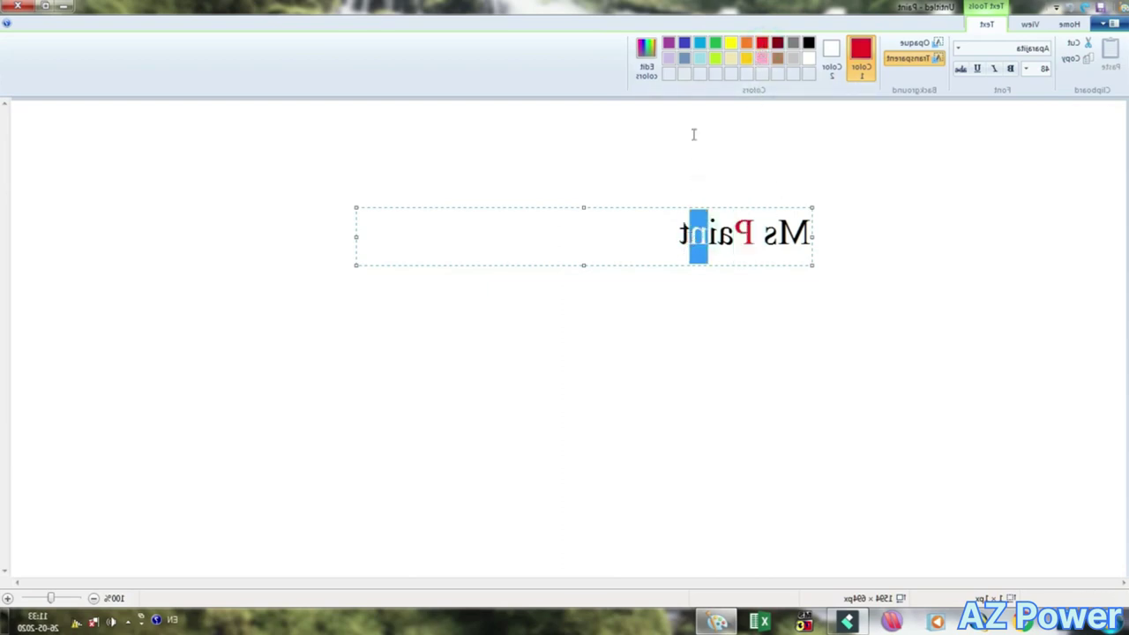
left_click(683, 43)
left_click(729, 247)
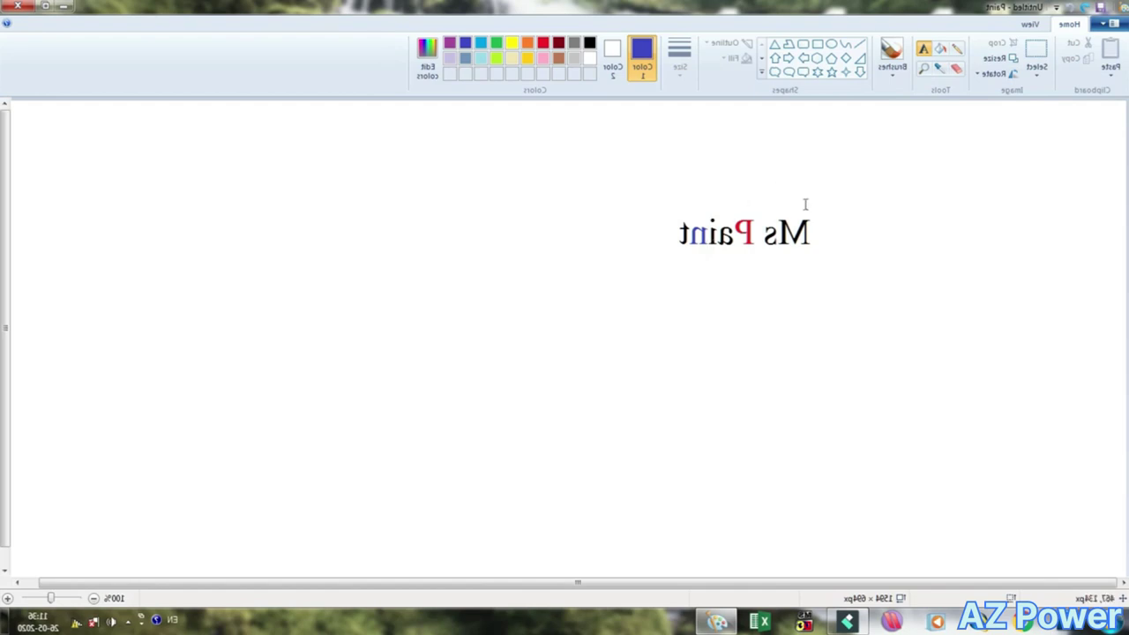
Step: Magnify the "Ms Paint" text to 400% with the Magnifier
left_click(920, 69)
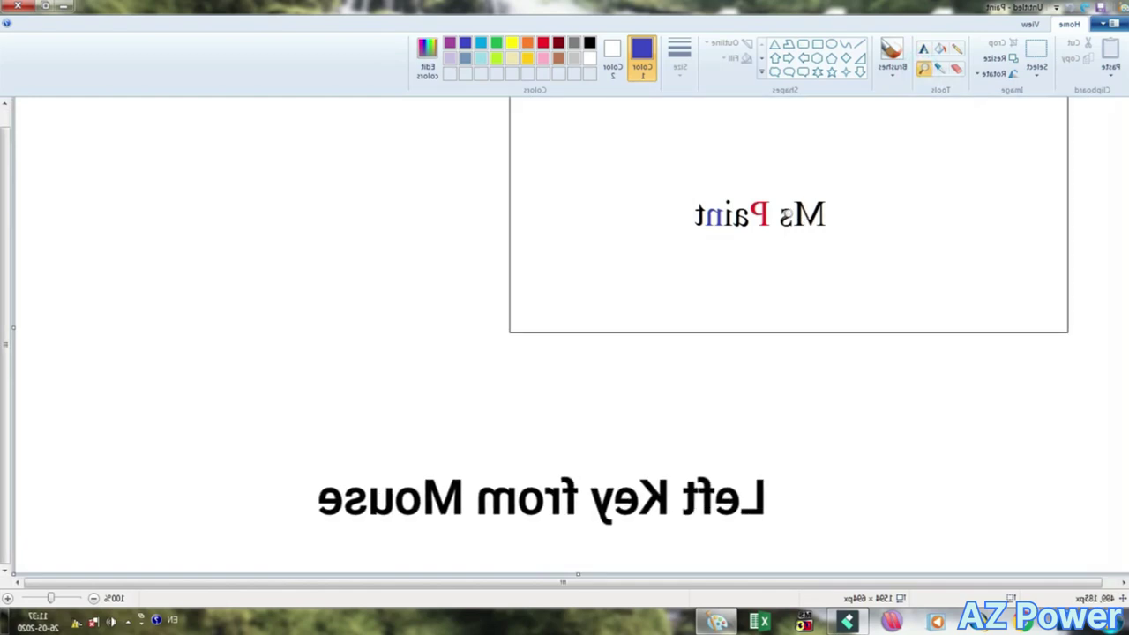
left_click(787, 214)
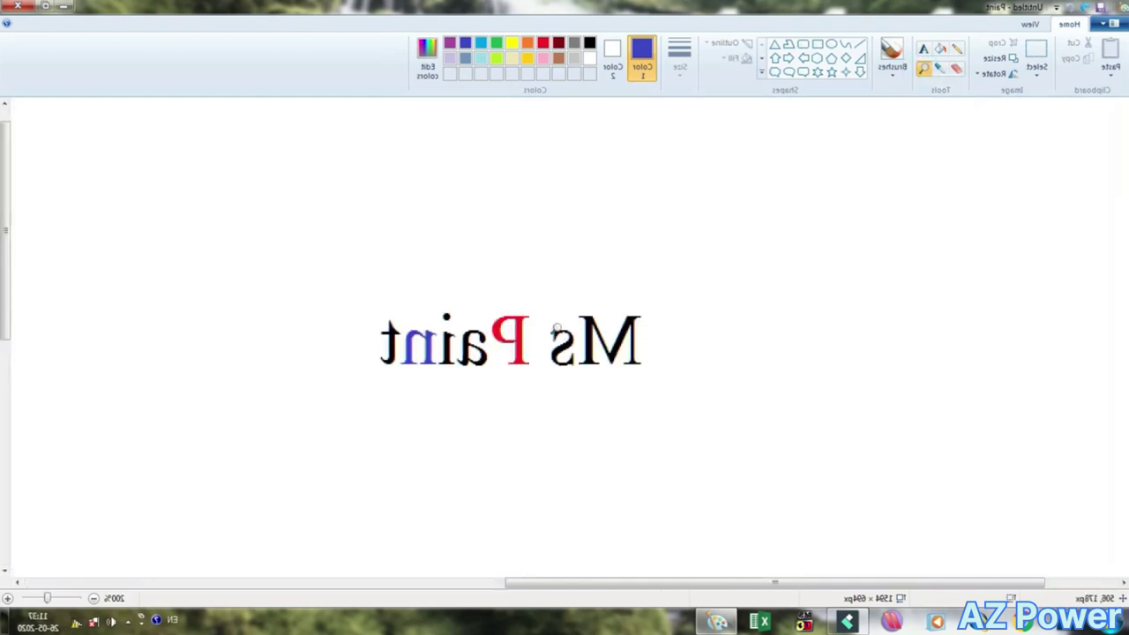
left_click(674, 298)
left_click(664, 295)
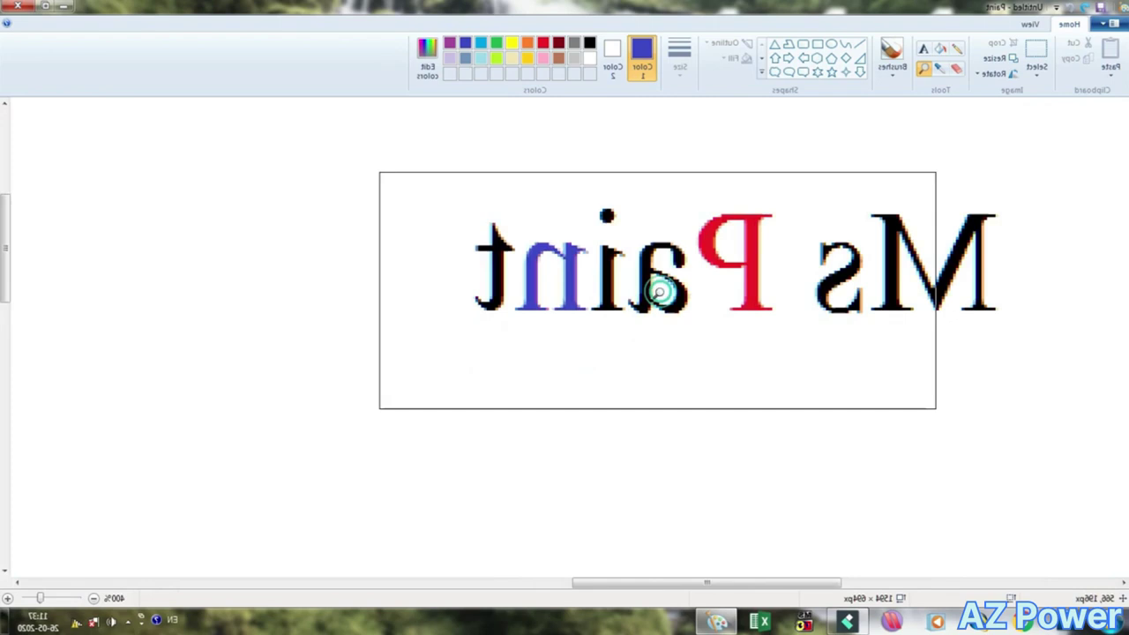
Step: Magnify the "Ms Paint" text to 500% and zoom back out to 100%
left_click(778, 265)
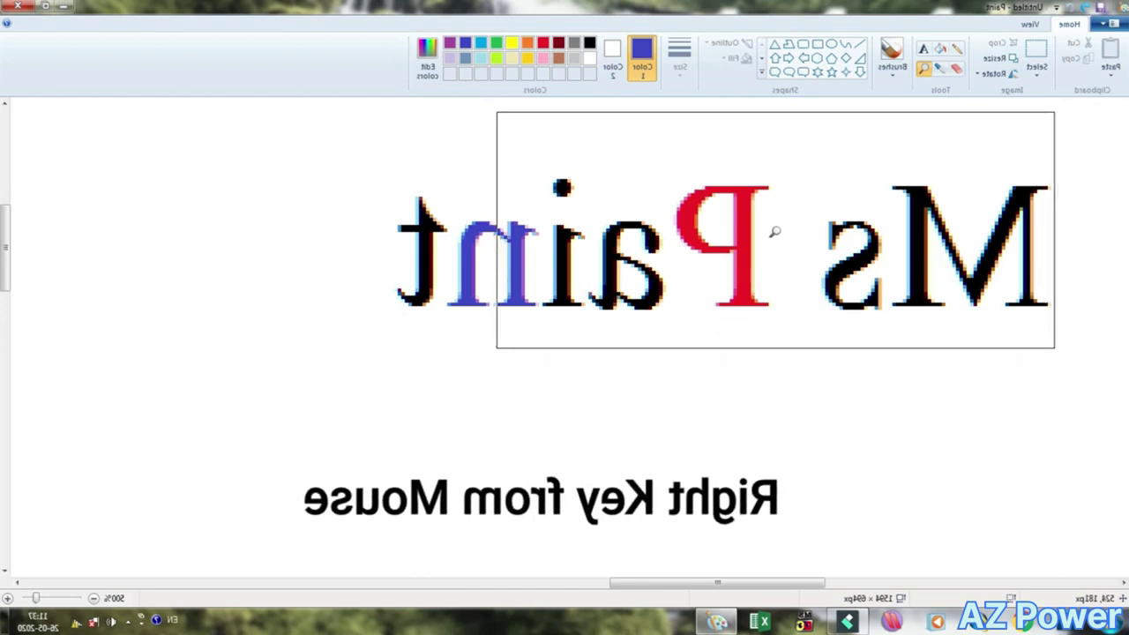
right_click(774, 231)
right_click(794, 217)
right_click(882, 187)
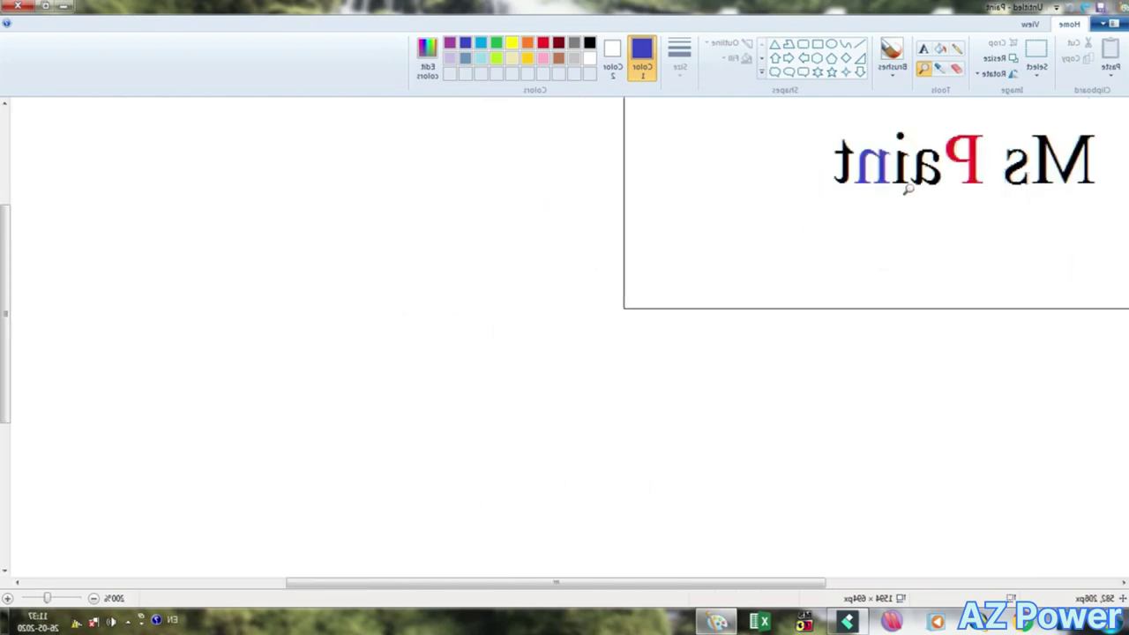
right_click(940, 162)
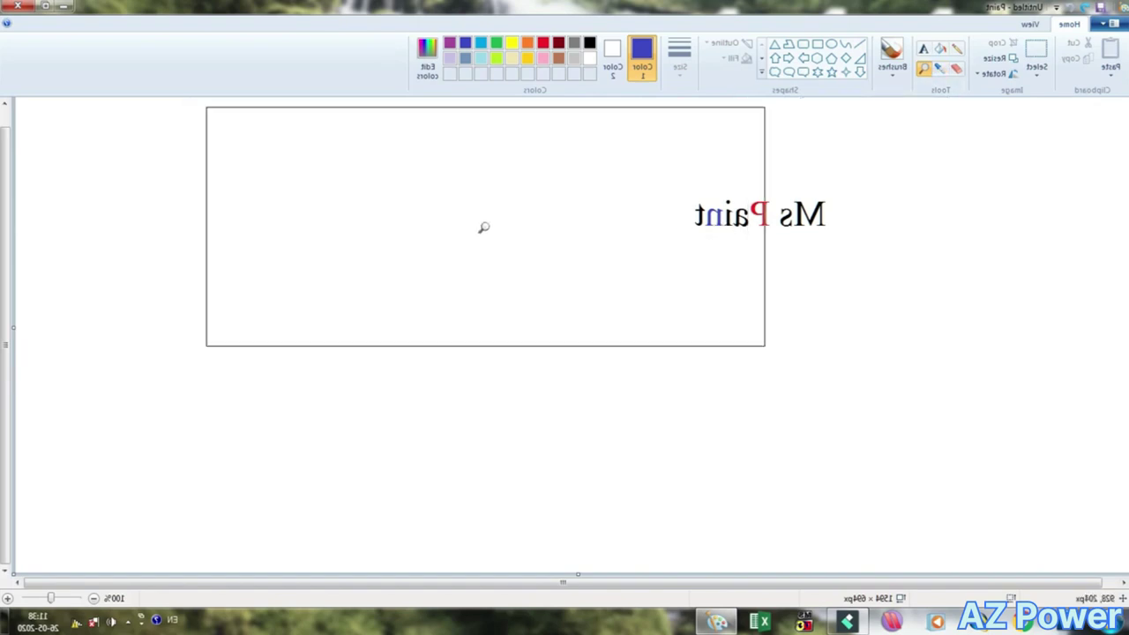
Step: Draw an indigo cloud callout, a rounded rectangular callout about 222 × 167 px and an oval callout about 237 × 171 px
left_click(773, 72)
left_click_drag(873, 302, 766, 410)
left_click(787, 73)
left_click_drag(595, 292, 436, 410)
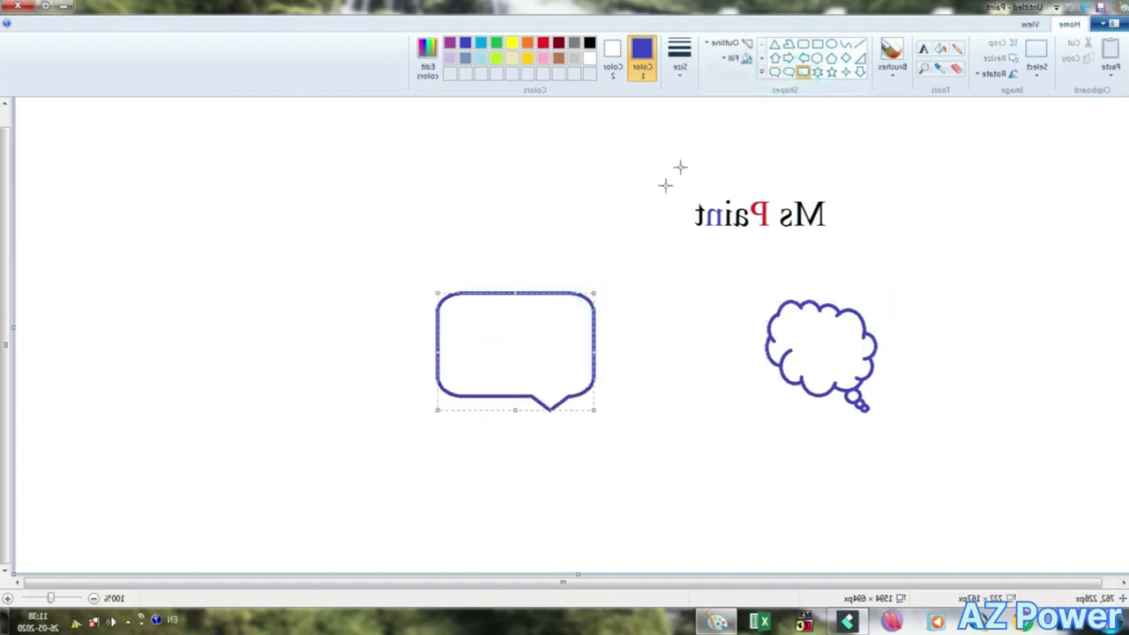
left_click(788, 76)
left_click_drag(520, 157, 347, 279)
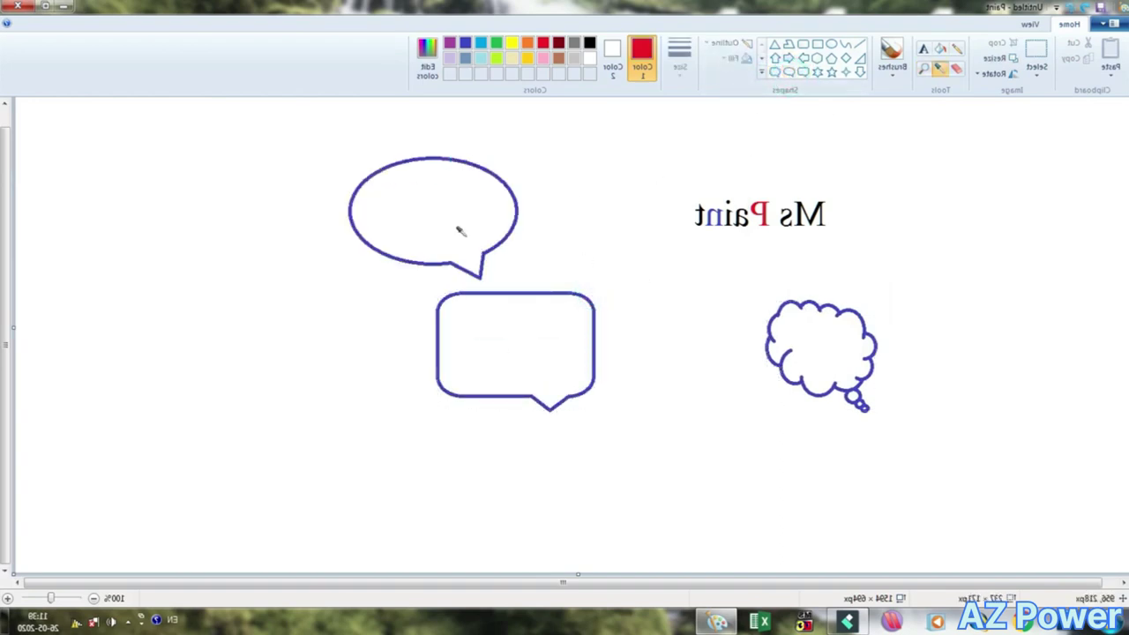
Step: Fill the oval callout with orange and the rounded rectangular callout with green
left_click(938, 52)
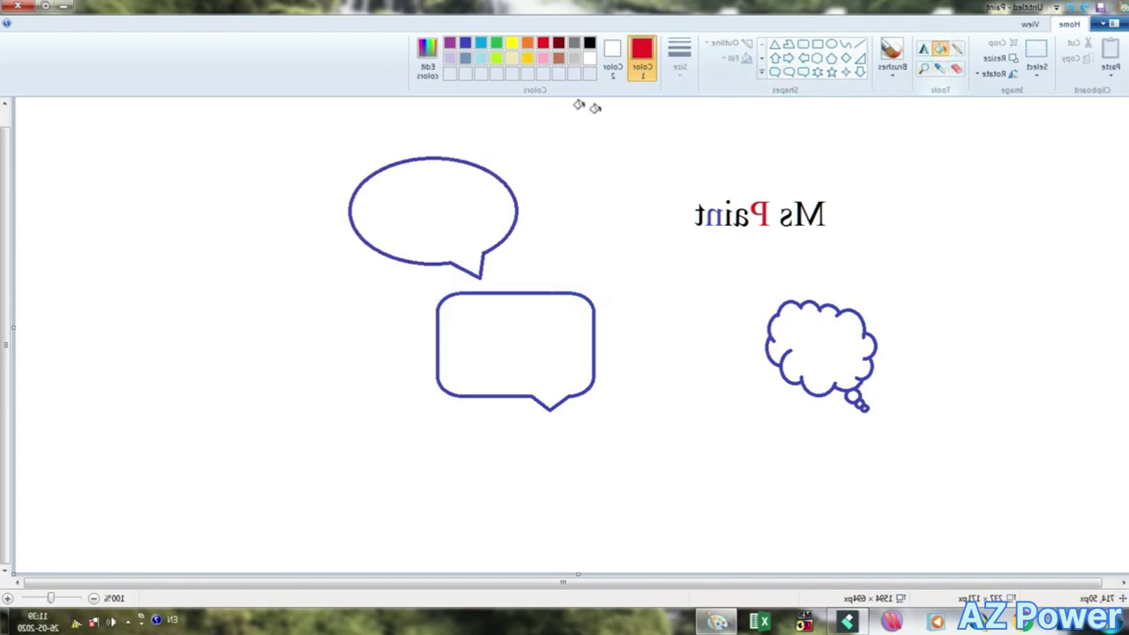
left_click(526, 44)
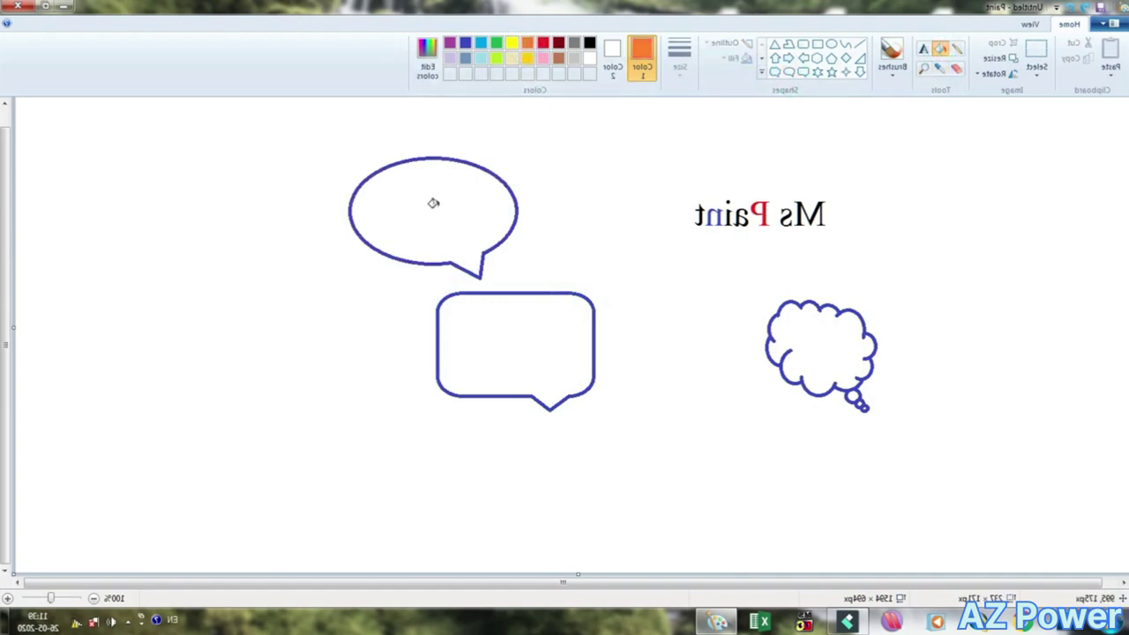
left_click(433, 203)
left_click(465, 43)
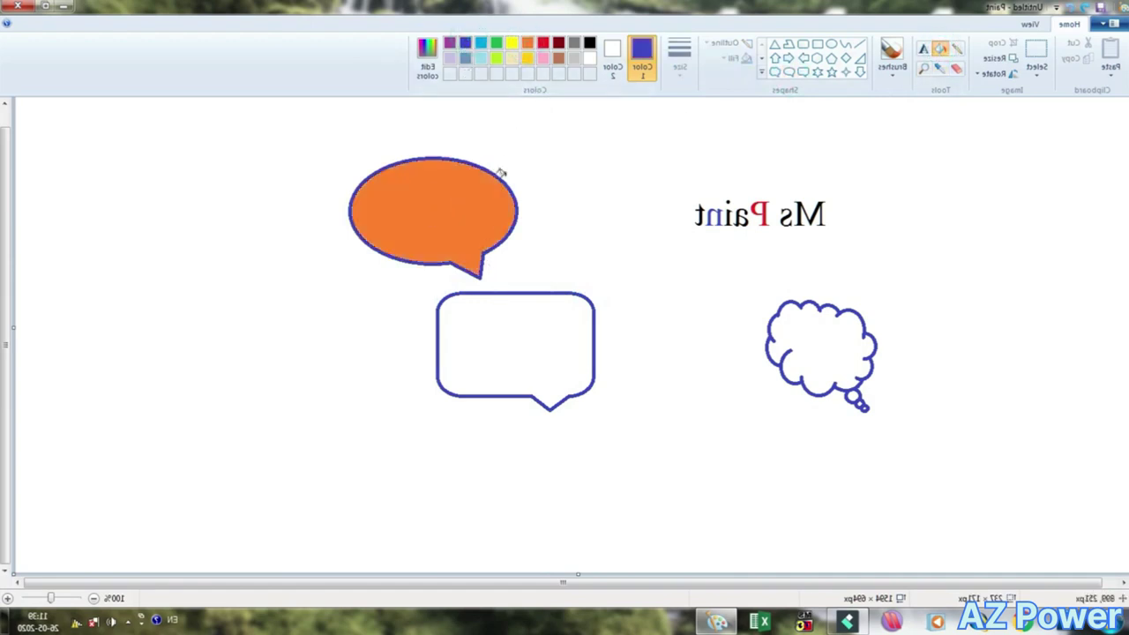
left_click(496, 42)
left_click(501, 339)
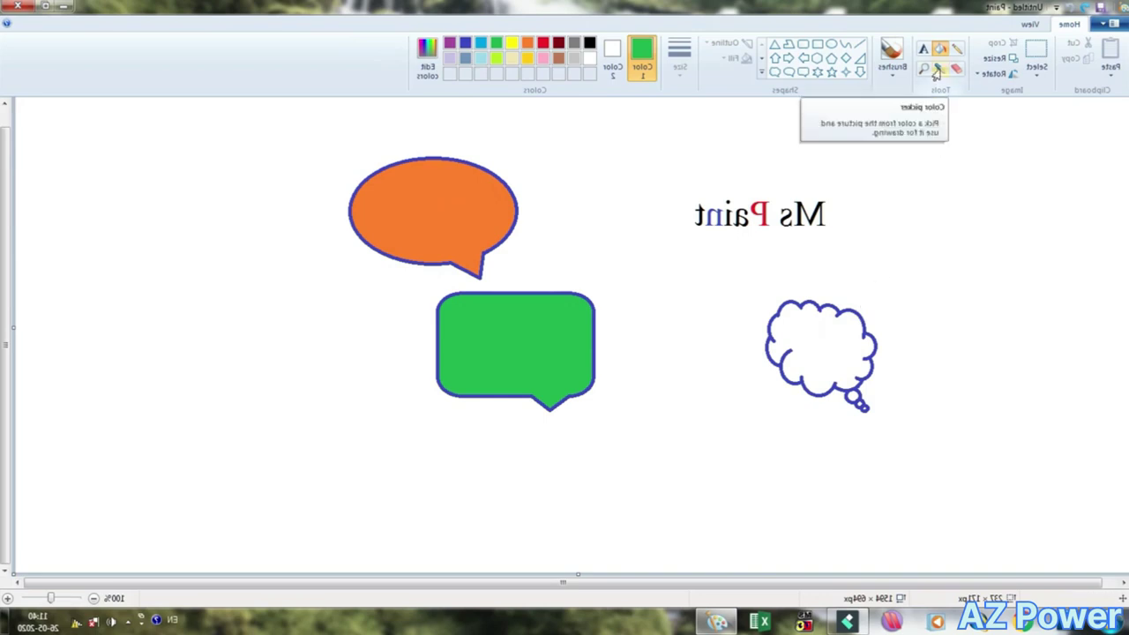
Step: Pick the orange from the oval callout with the Color picker and fill the cloud callout with it
left_click(937, 71)
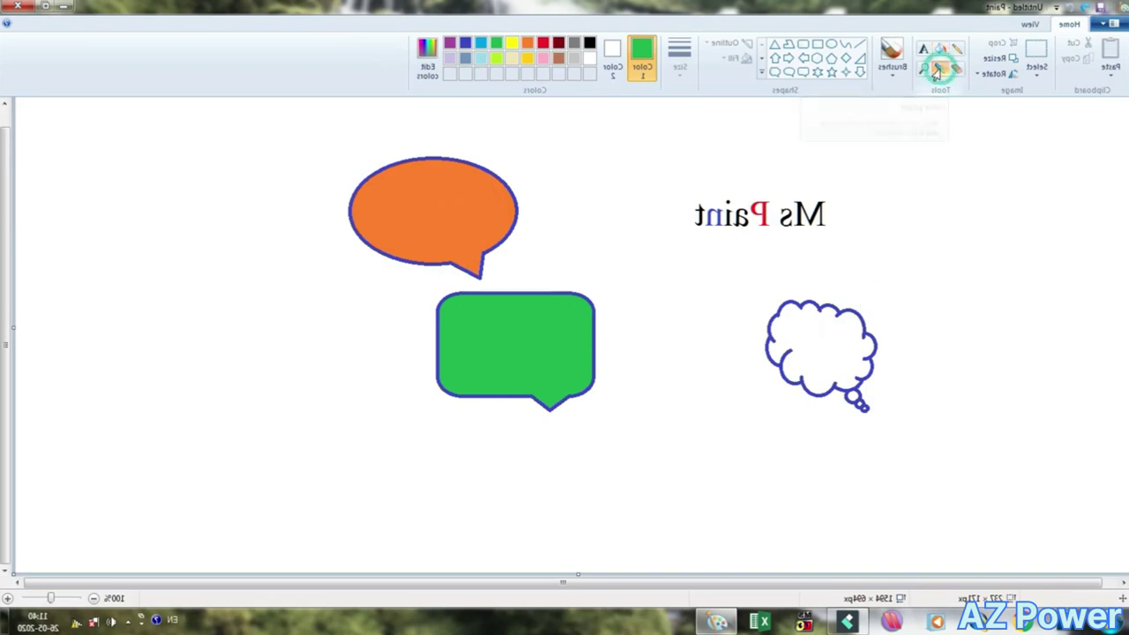
left_click(422, 187)
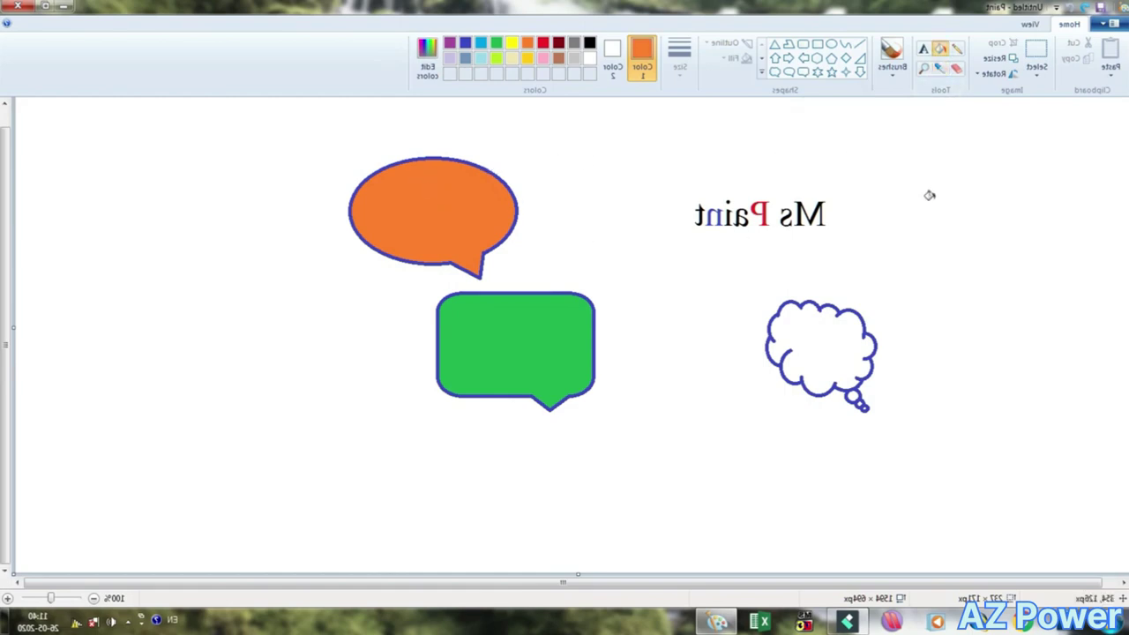
left_click(812, 340)
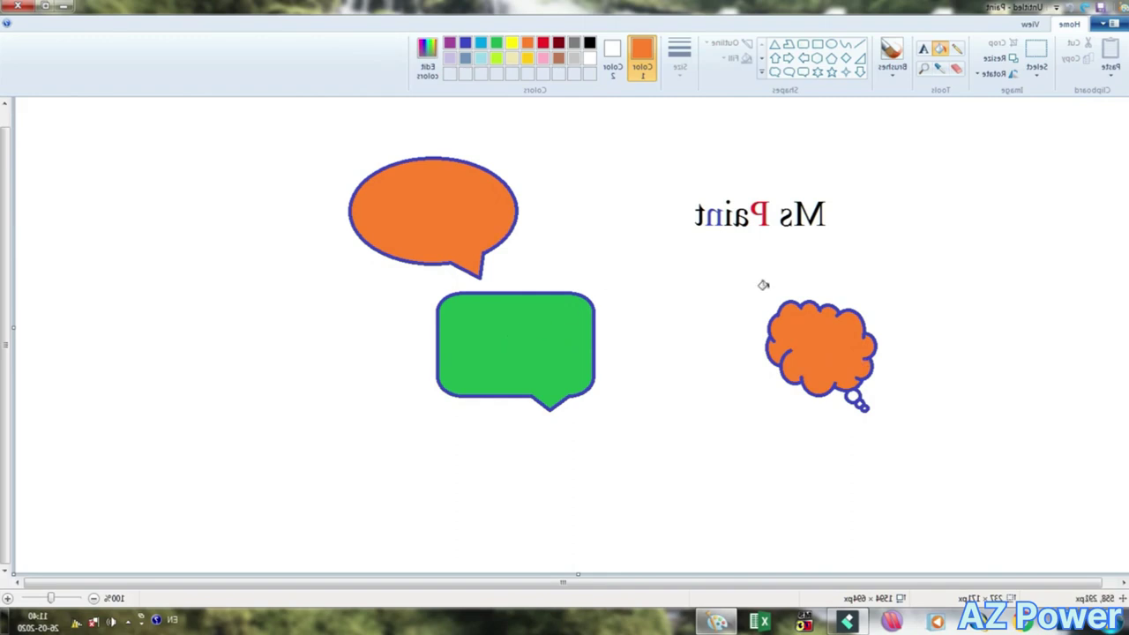
Step: Pick the green from the rounded rectangular callout and fill the cloud callout's main body with it
left_click(939, 71)
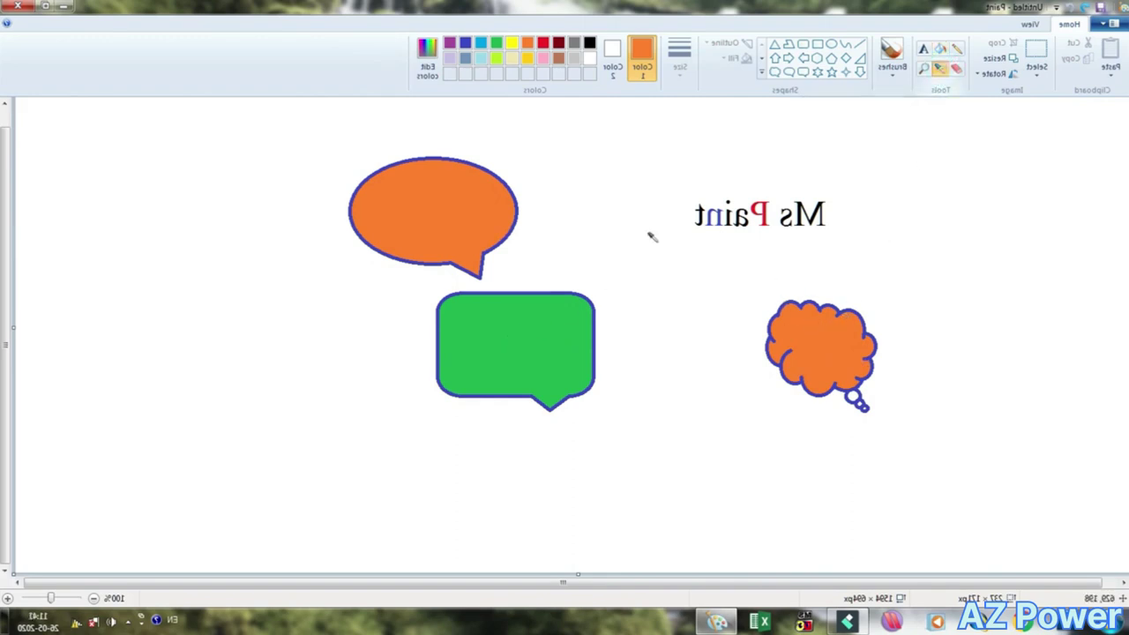
left_click(498, 333)
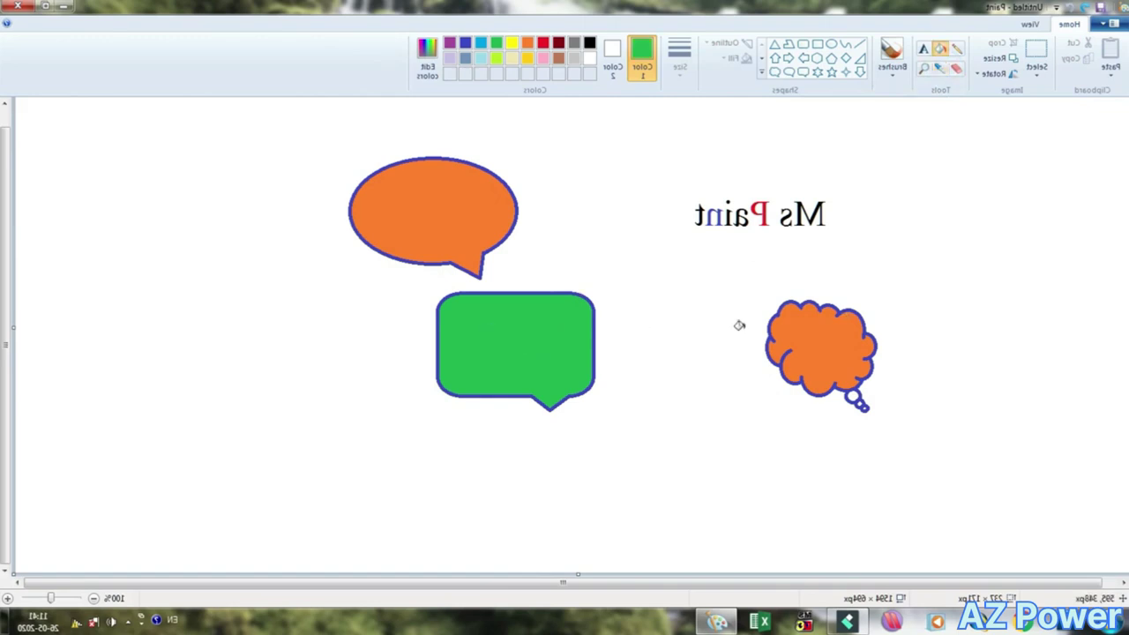
left_click(809, 338)
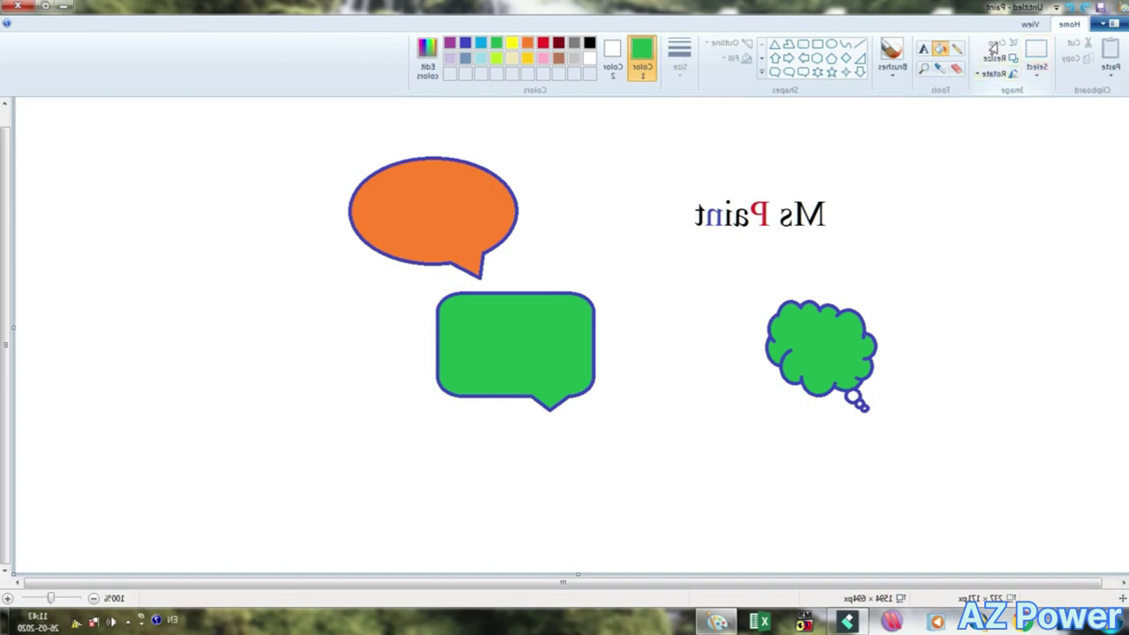
Step: Crop the picture to a rectangular selection of about 262 × 298 px around the cloud callout, and undo the crop
left_click(1030, 76)
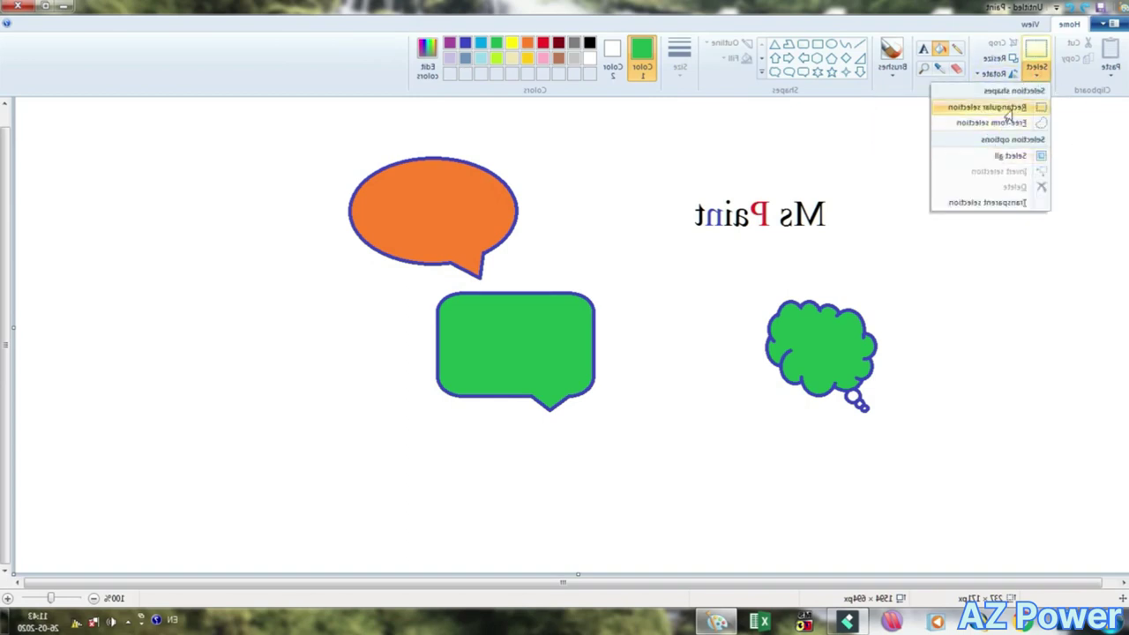
left_click(1008, 108)
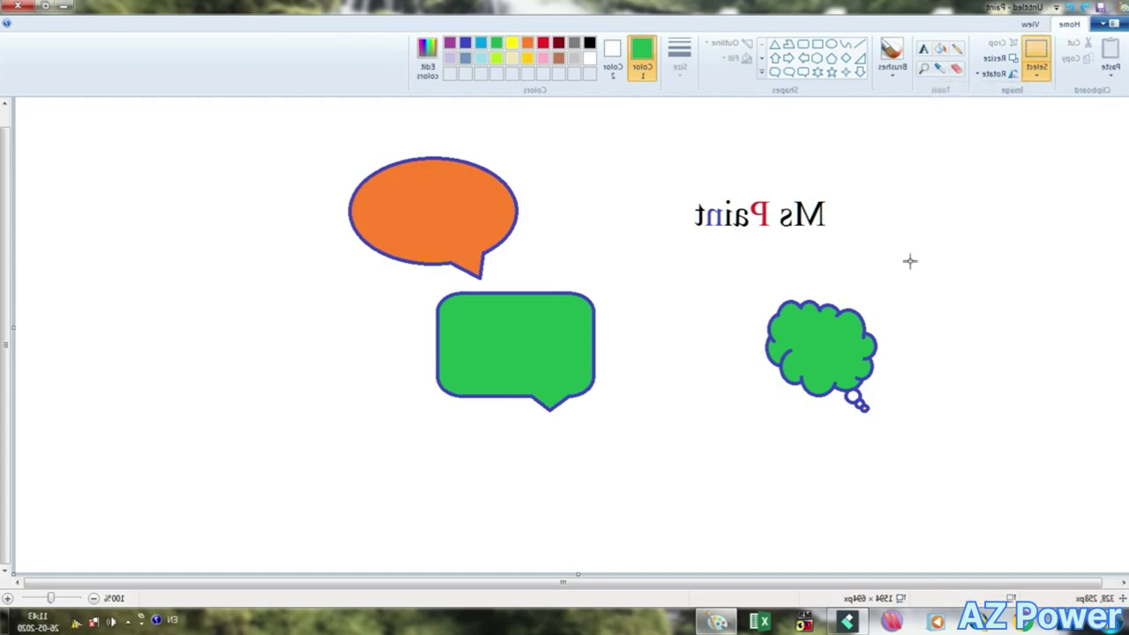
left_click(912, 258)
left_click_drag(904, 293, 729, 467)
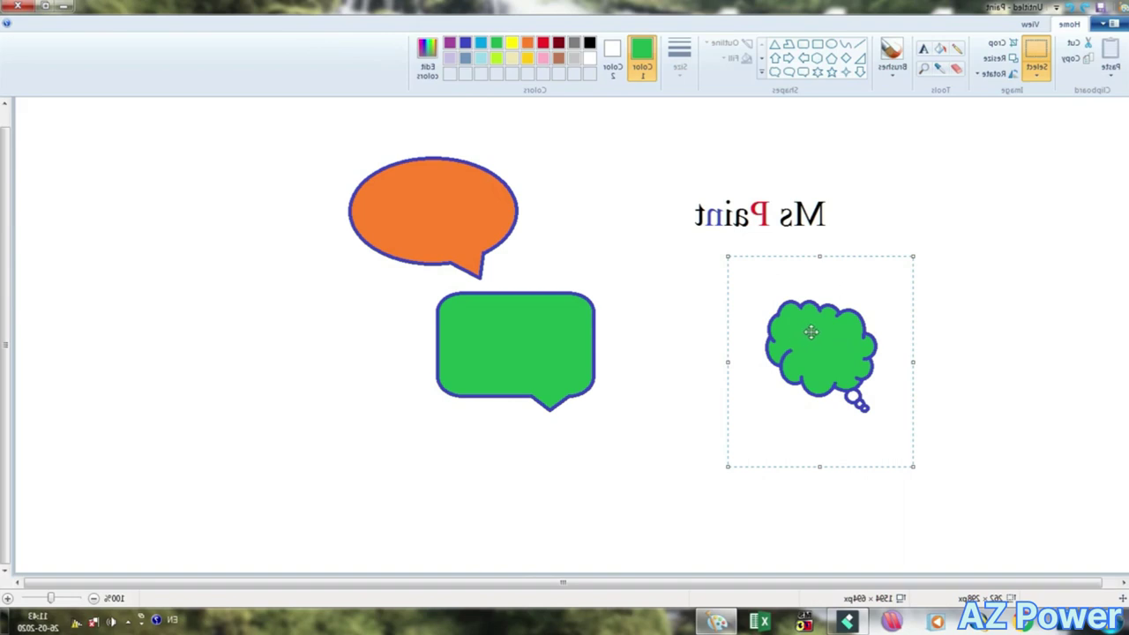
left_click(1002, 44)
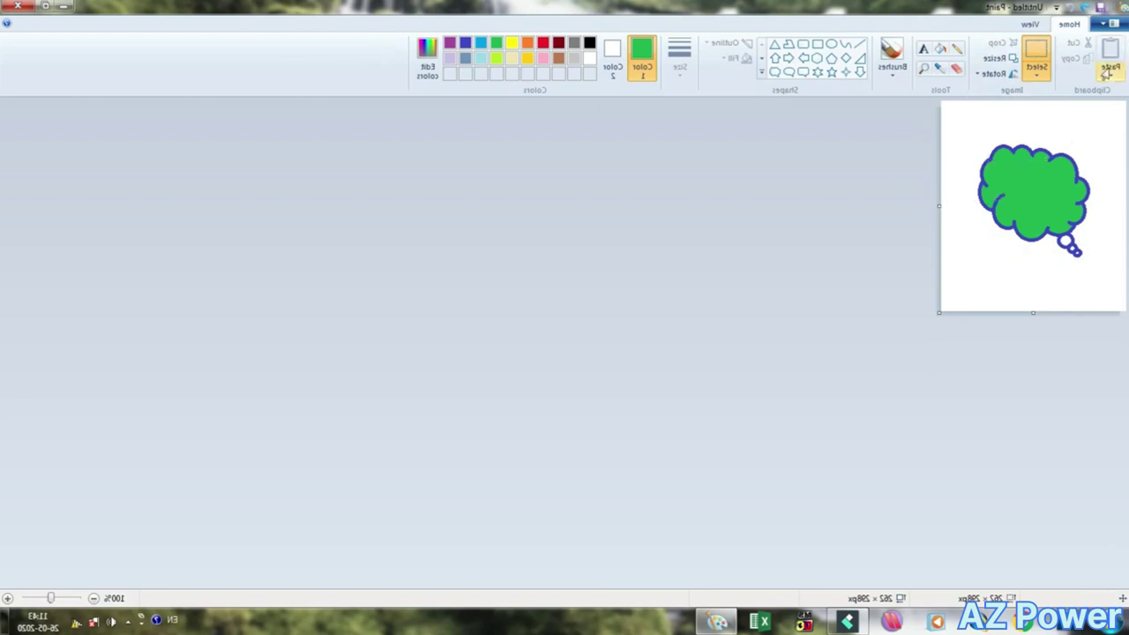
left_click(1083, 10)
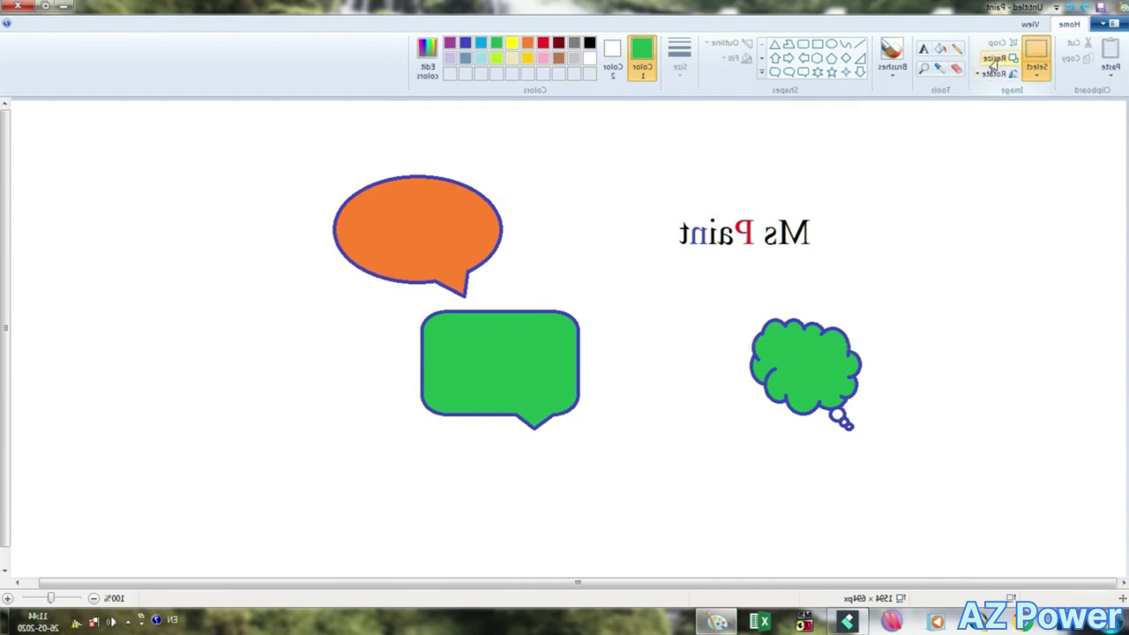
Step: Resize a rectangular selection around the orange oval callout to 50% and move it slightly down
left_click(1033, 78)
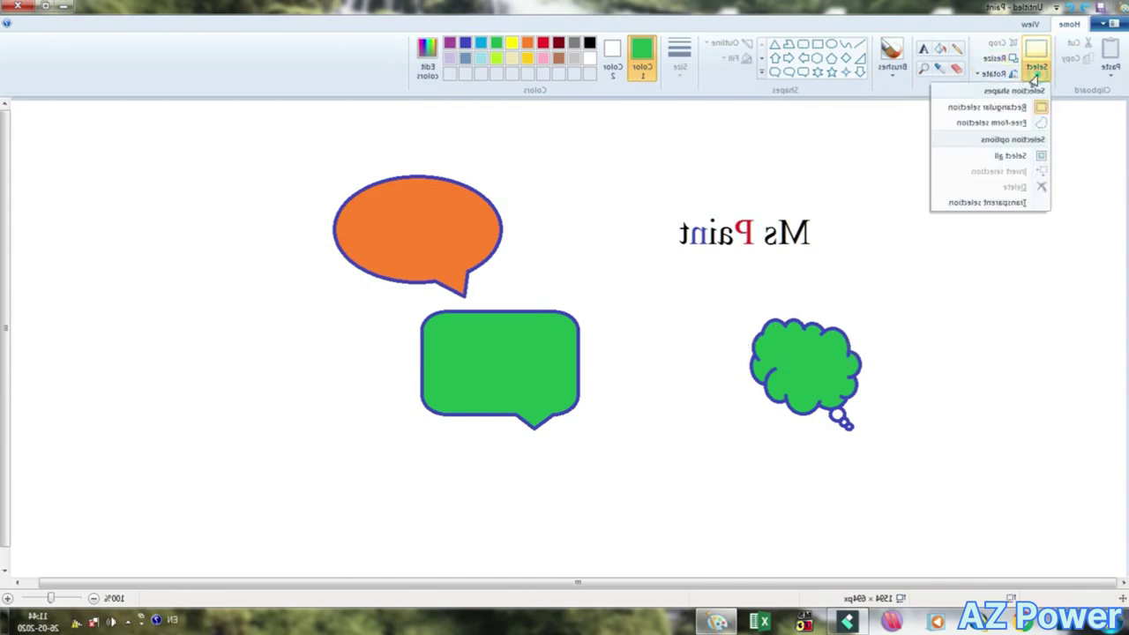
left_click(1036, 107)
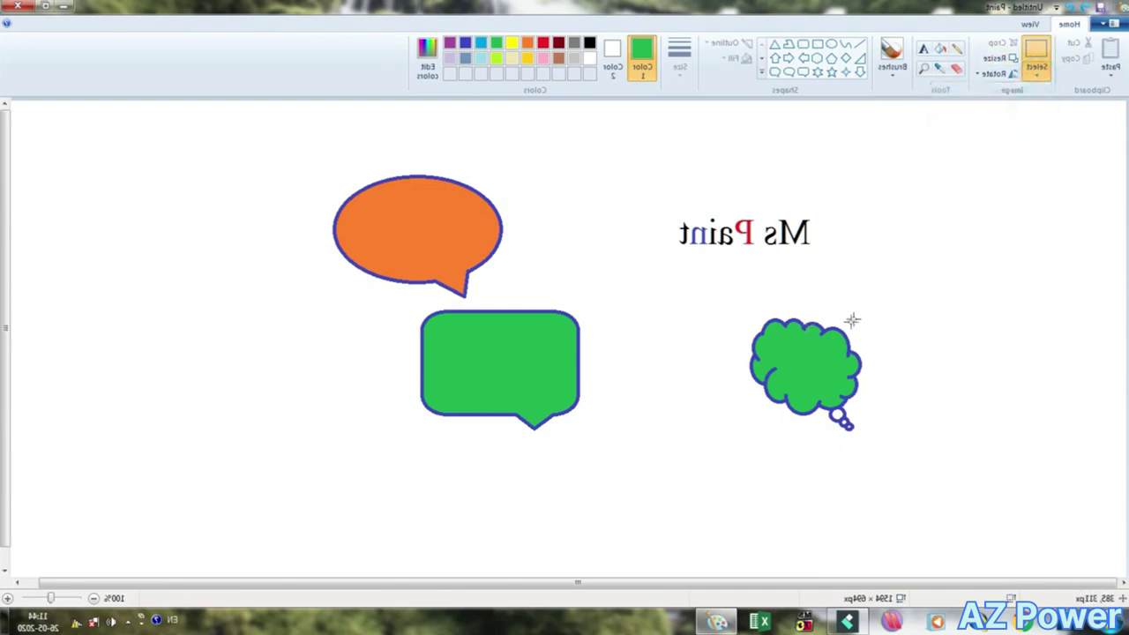
left_click_drag(536, 145, 289, 305)
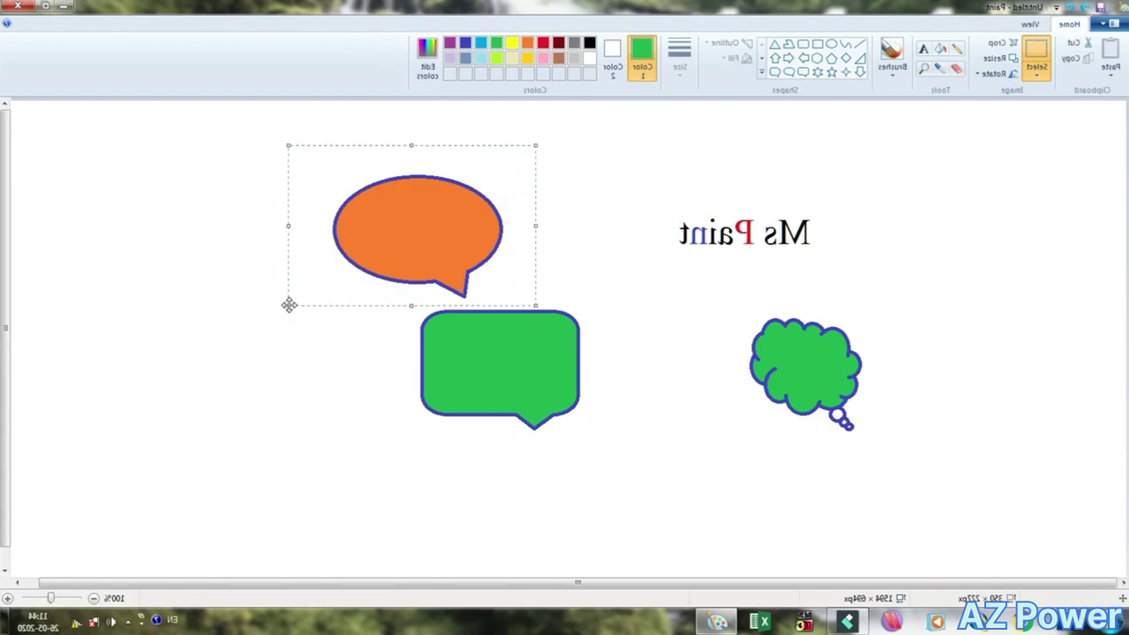
left_click(992, 60)
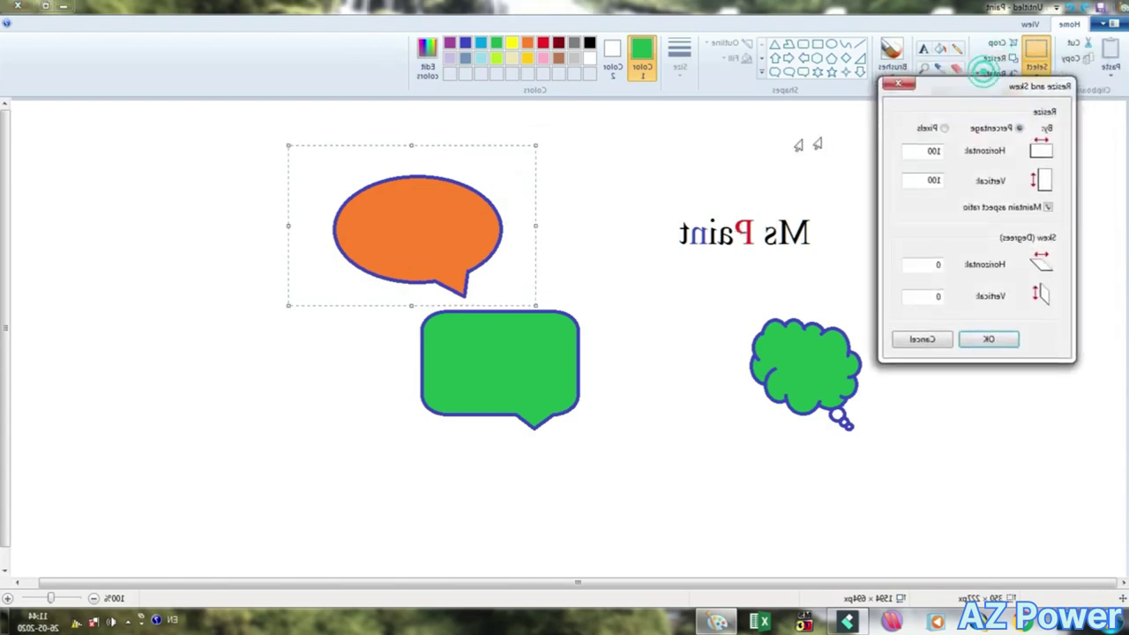
left_click_drag(950, 88, 663, 113)
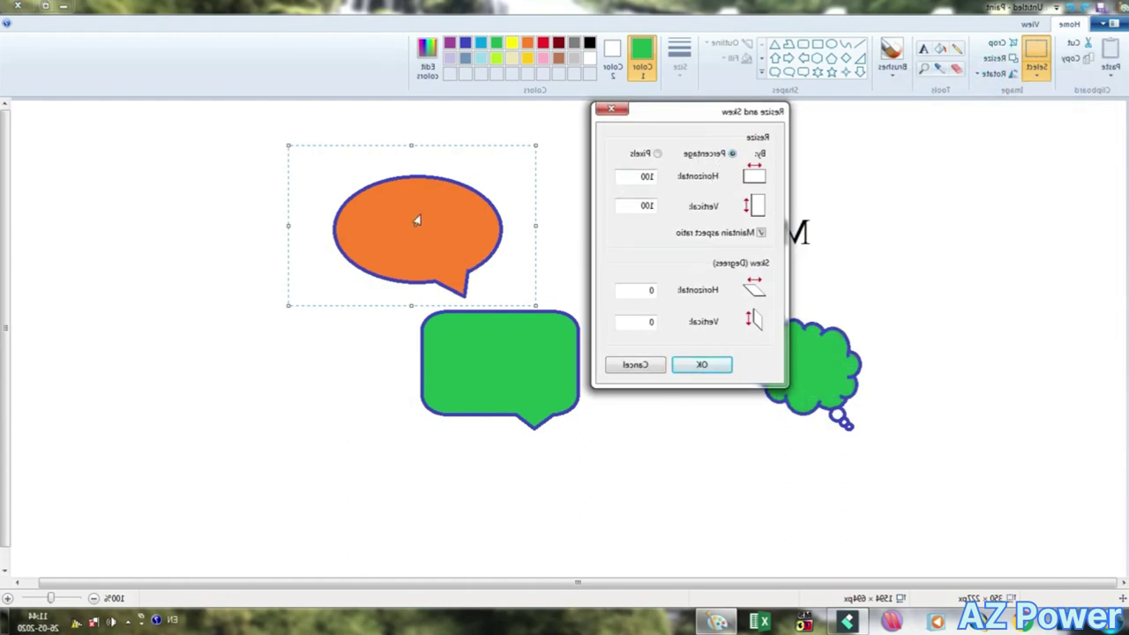
double_click(630, 177)
type("50")
left_click(701, 364)
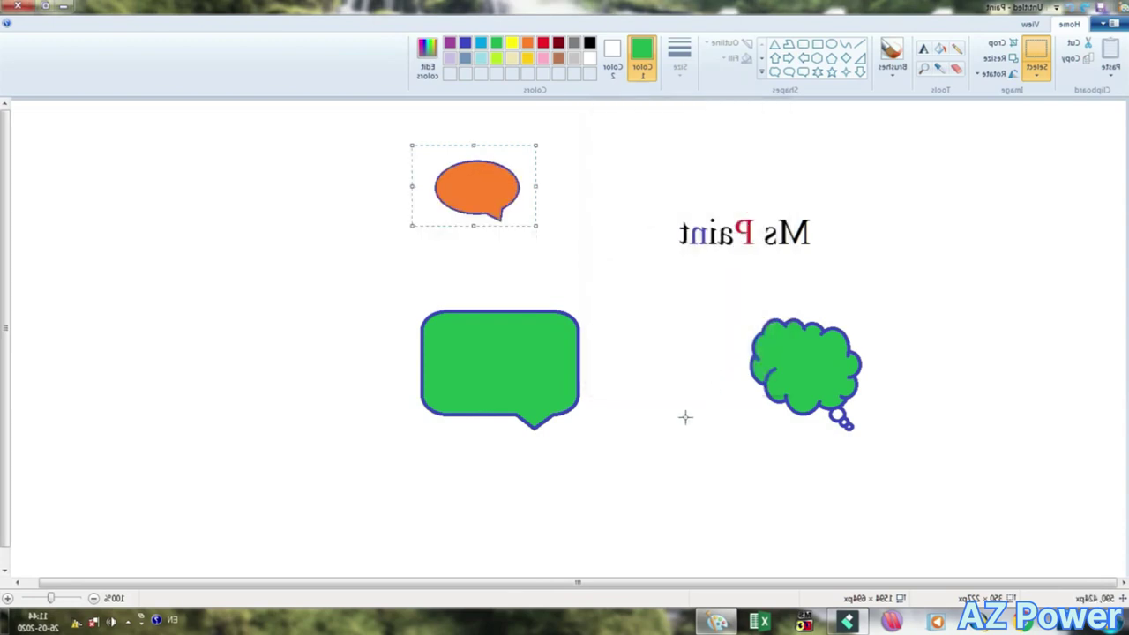
left_click_drag(470, 194, 468, 214)
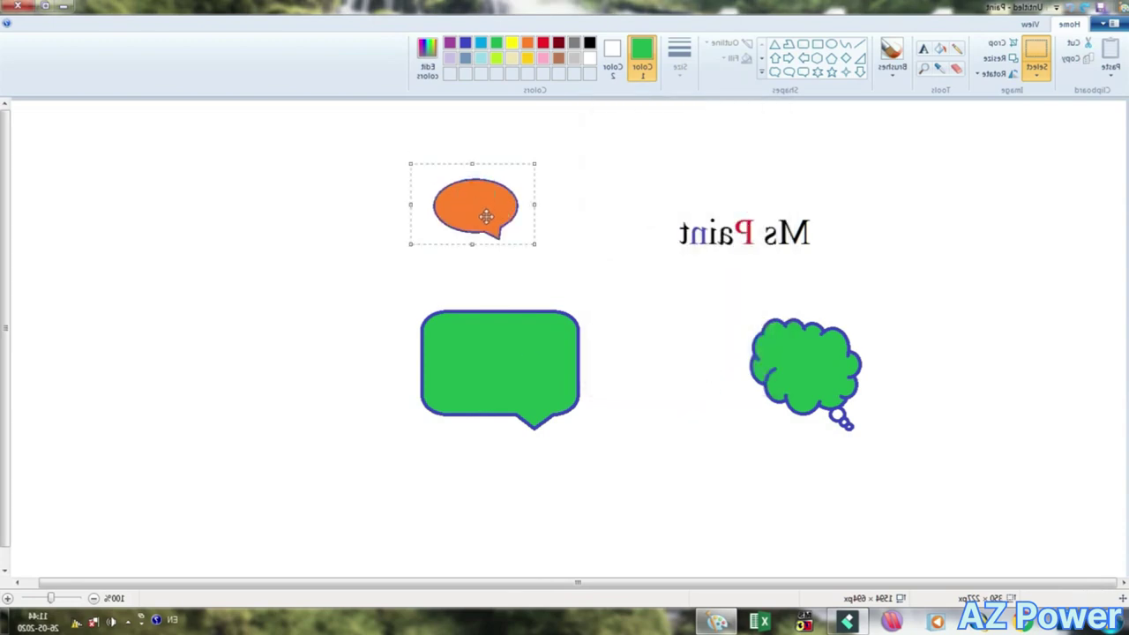
left_click(504, 259)
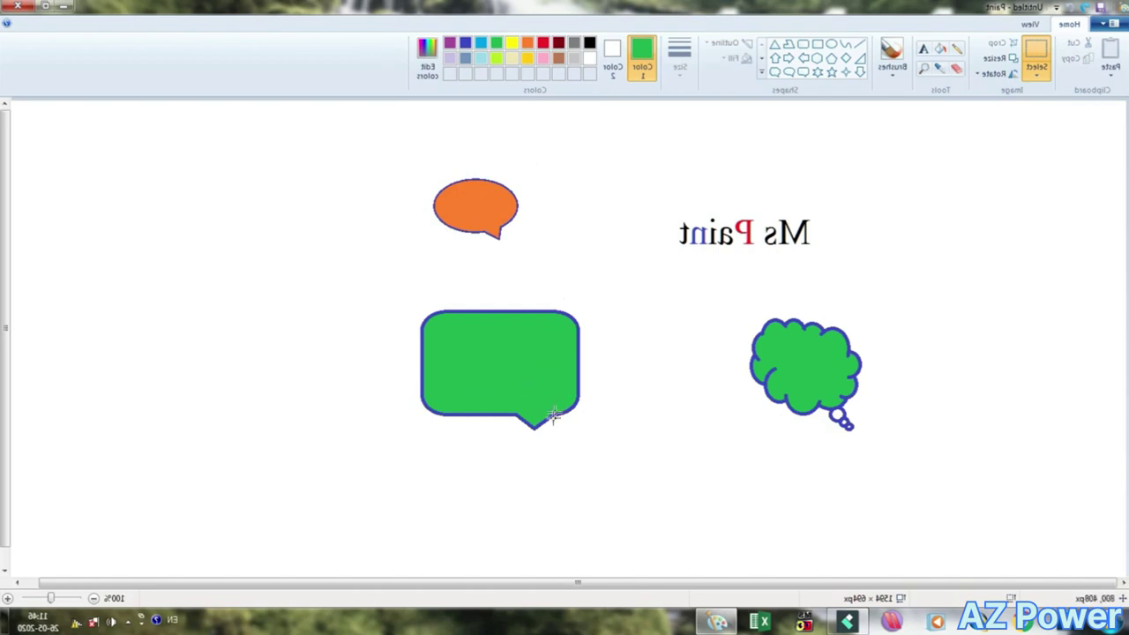
Step: Select the green rounded rectangular callout and shrink it horizontally to about half its width without maintaining the aspect ratio
left_click(1034, 79)
left_click(955, 108)
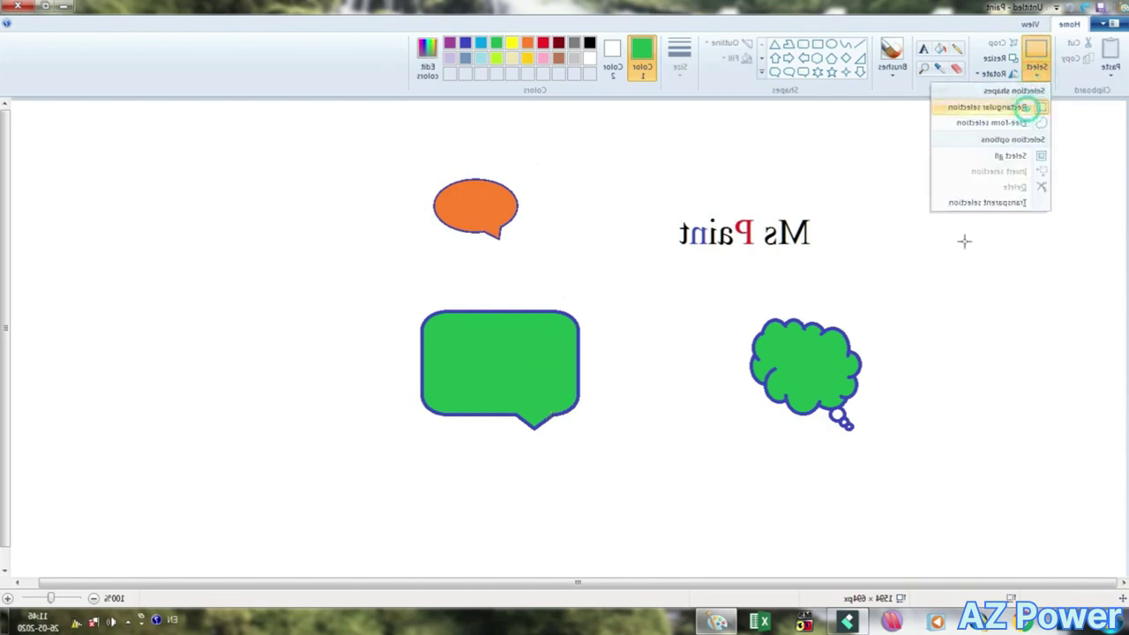
left_click_drag(600, 280, 407, 461)
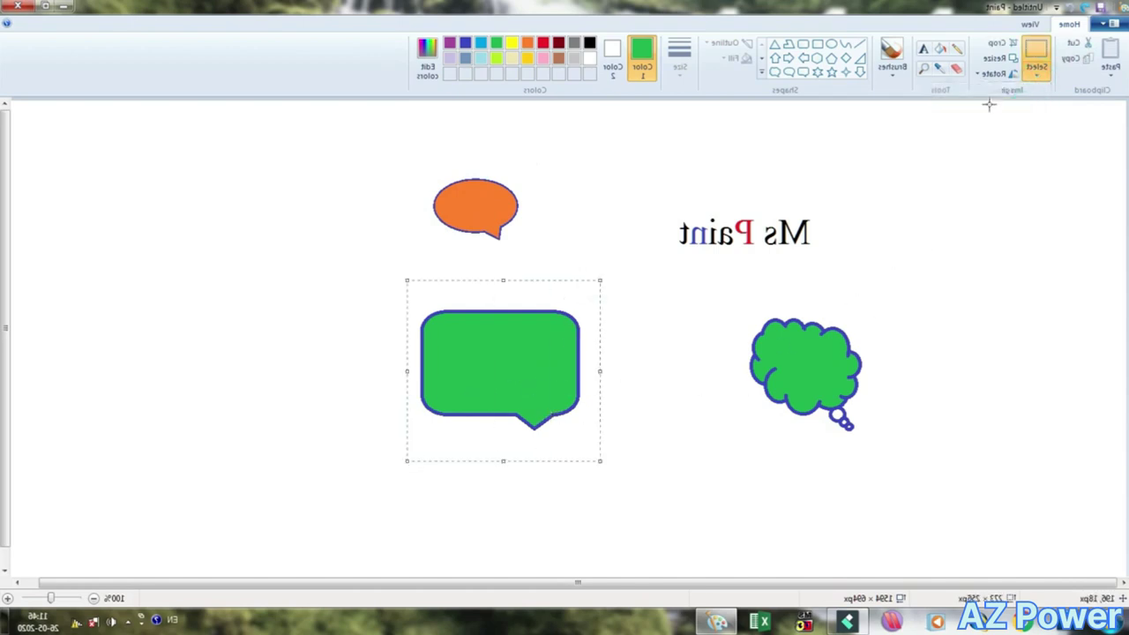
left_click(991, 59)
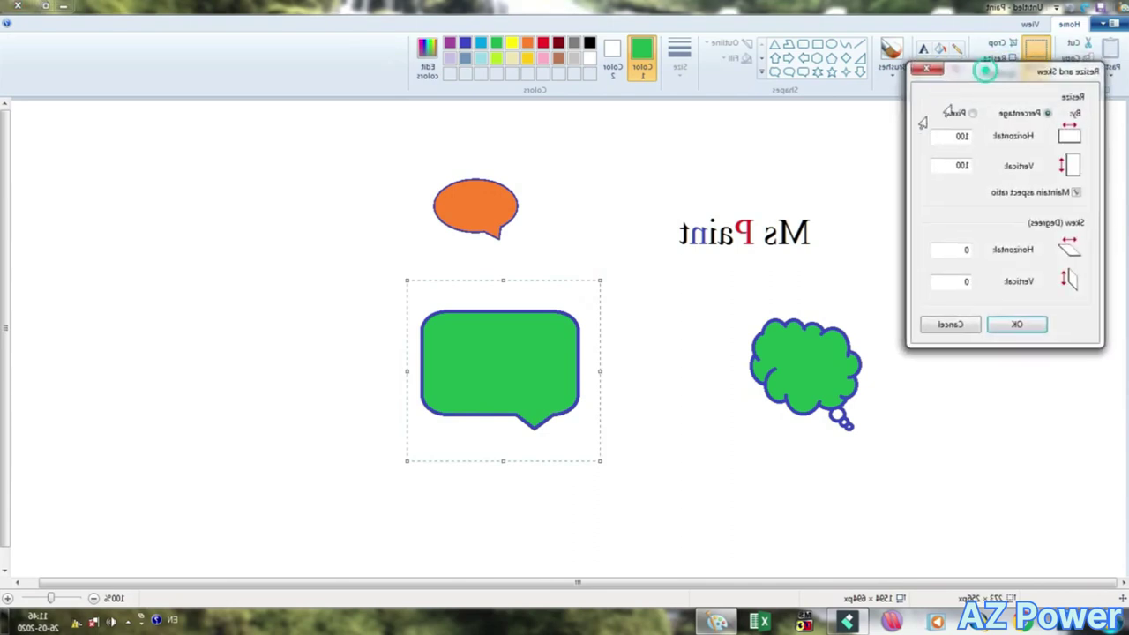
left_click_drag(985, 68, 701, 119)
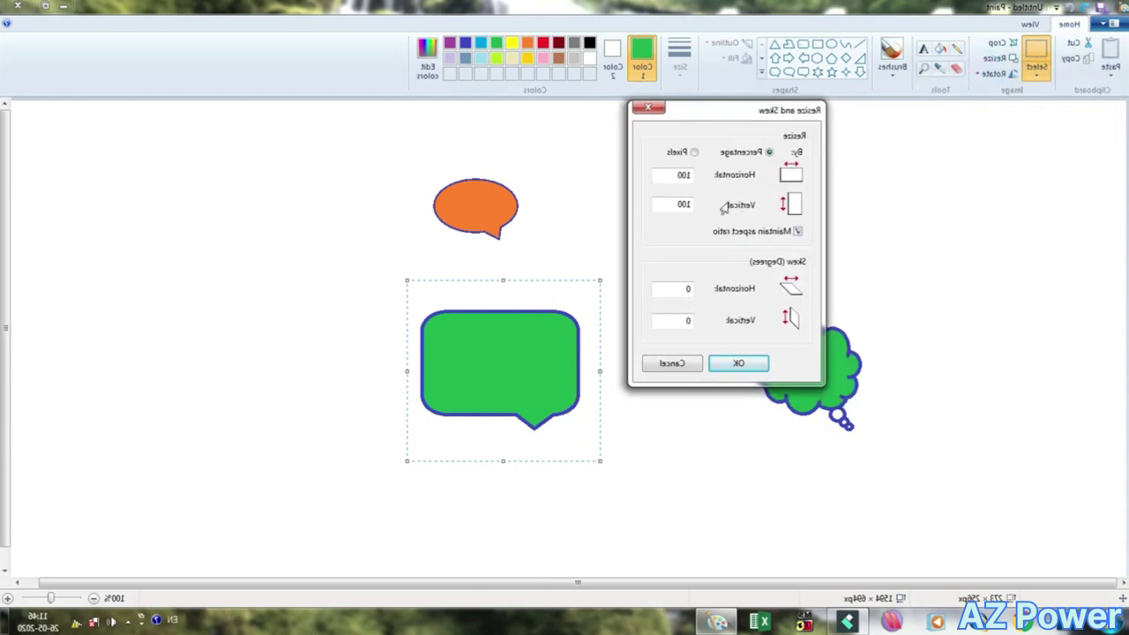
double_click(668, 176)
left_click(754, 232)
left_click_drag(663, 177, 703, 181)
left_click(723, 371)
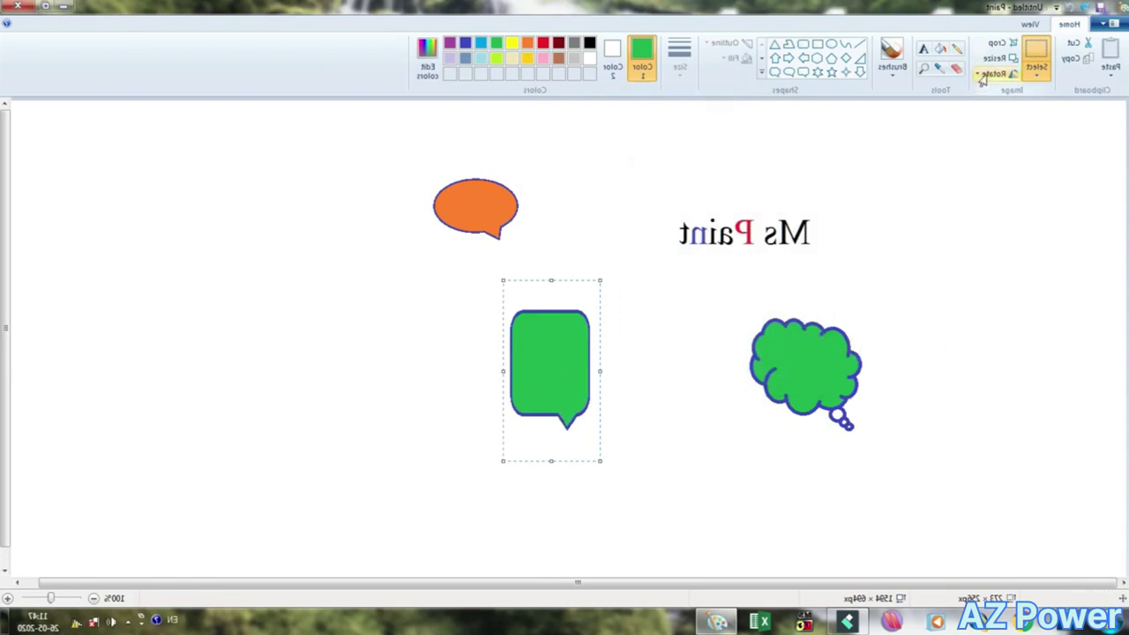
Step: Open the choice of selection shapes for another selection
left_click(1032, 78)
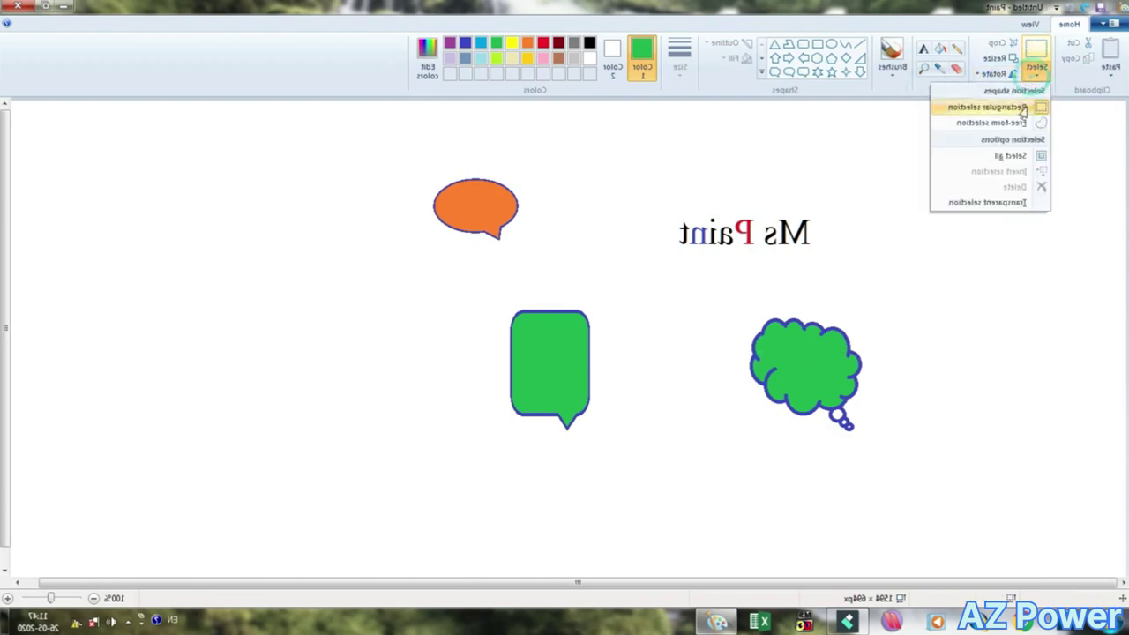